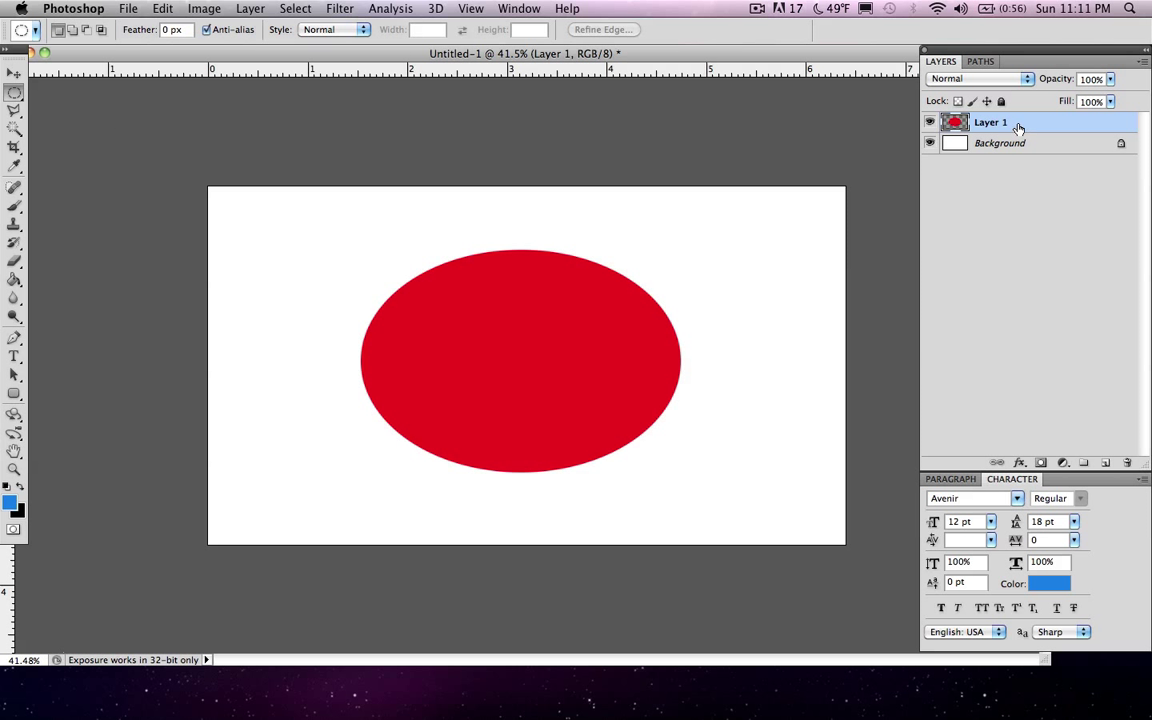
# Delete the red ellipse layer and draw a perfectly circular selection about 2.5 ruler units wide near the canvas centre.
pyautogui.press('Delete')
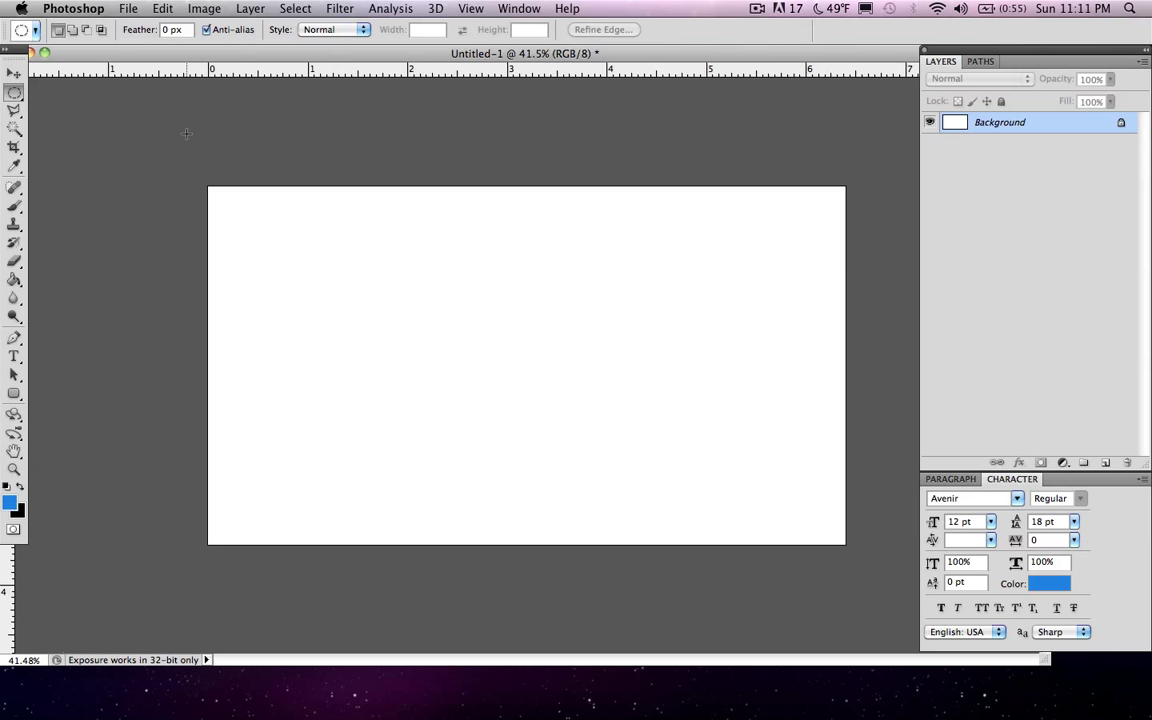
pyautogui.moveTo(14, 91); pyautogui.dragTo(40, 104)
pyautogui.moveTo(387, 242); pyautogui.dragTo(735, 494)
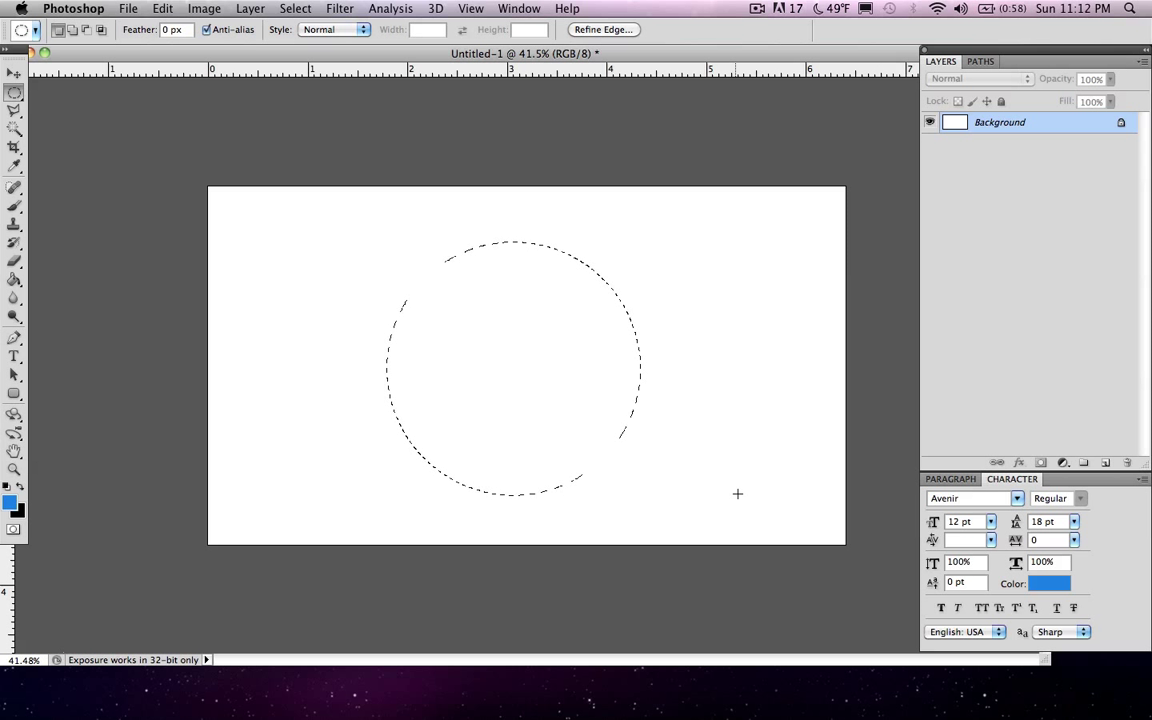
# Fill the circular selection with the blue foreground colour on a new layer and clear the selection.
pyautogui.click(1106, 464)
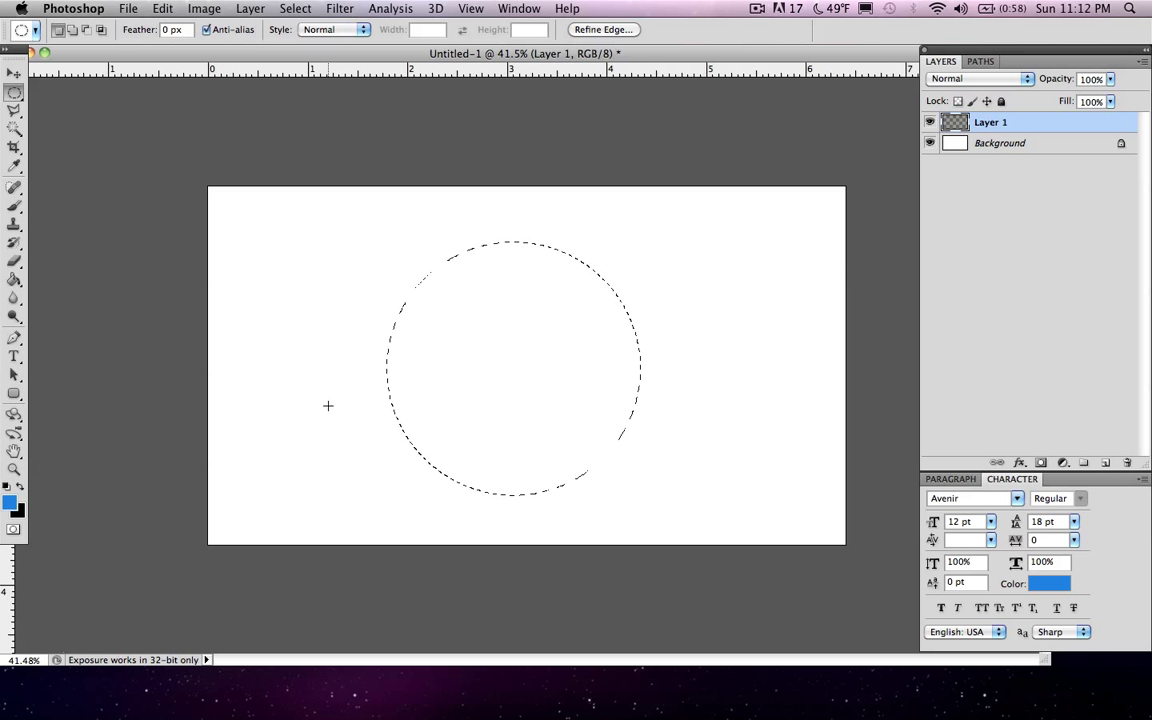
pyautogui.click(14, 281)
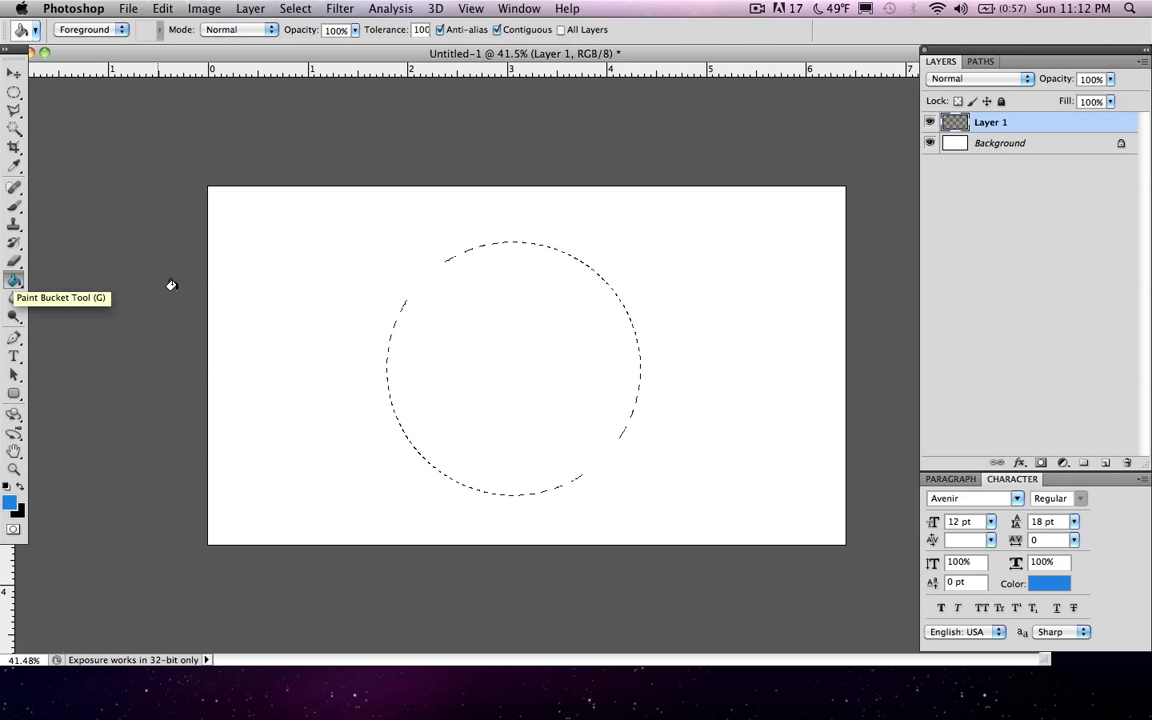
pyautogui.click(474, 342)
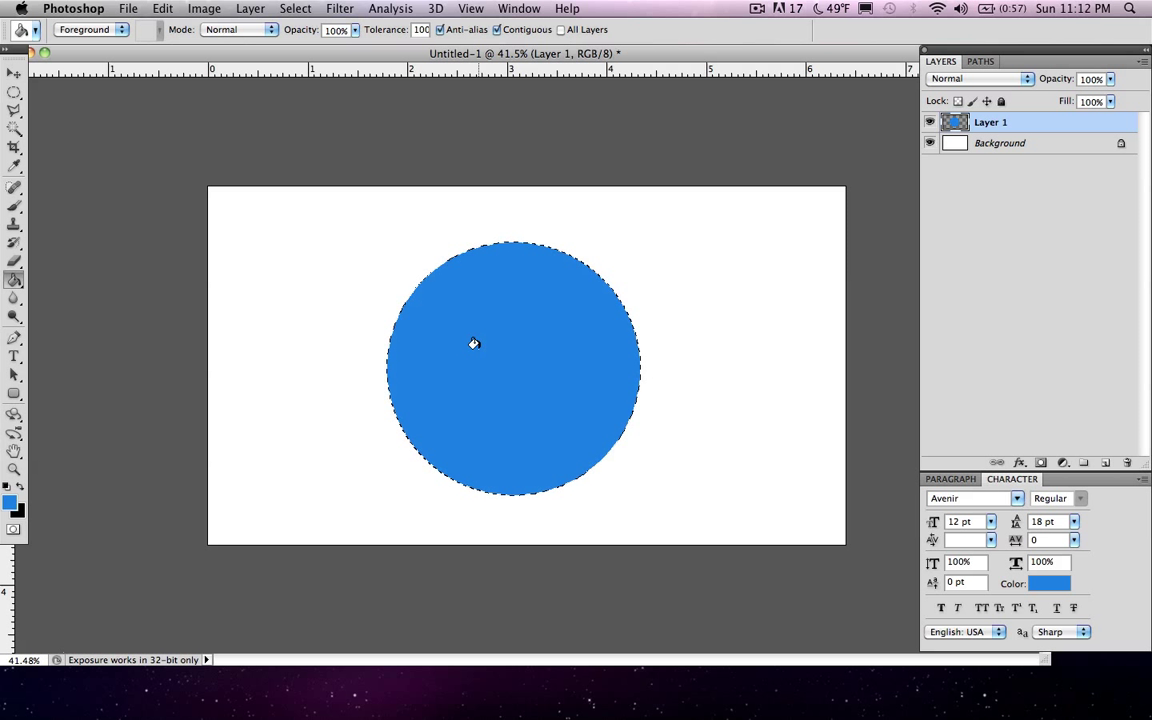
pyautogui.press('super+d')
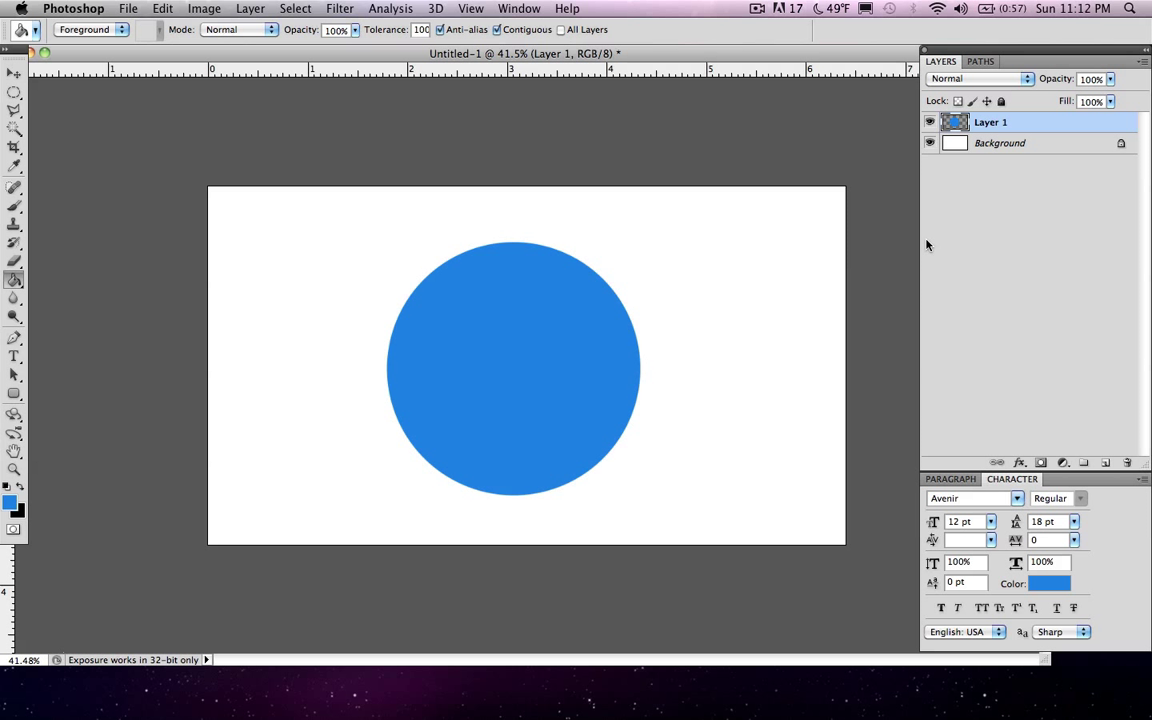
# Move the blue circle slightly up and to the right by eye, and deselect its layer.
pyautogui.press('v')
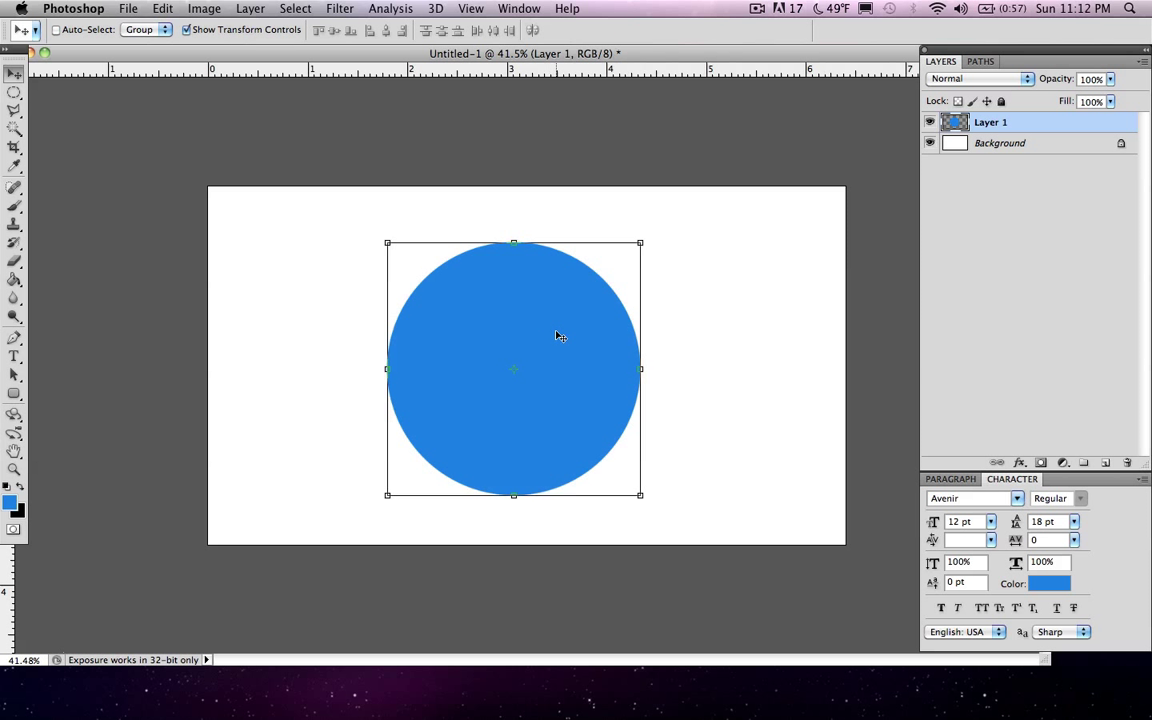
pyautogui.moveTo(560, 336); pyautogui.dragTo(576, 327)
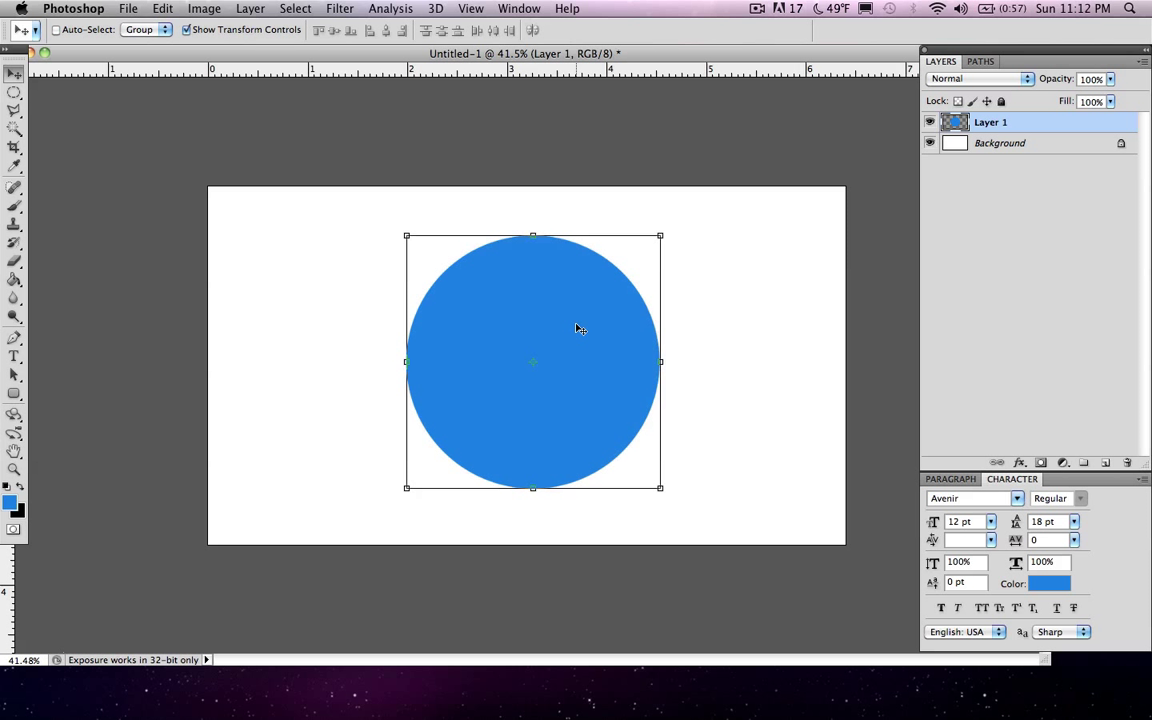
pyautogui.click(1048, 262)
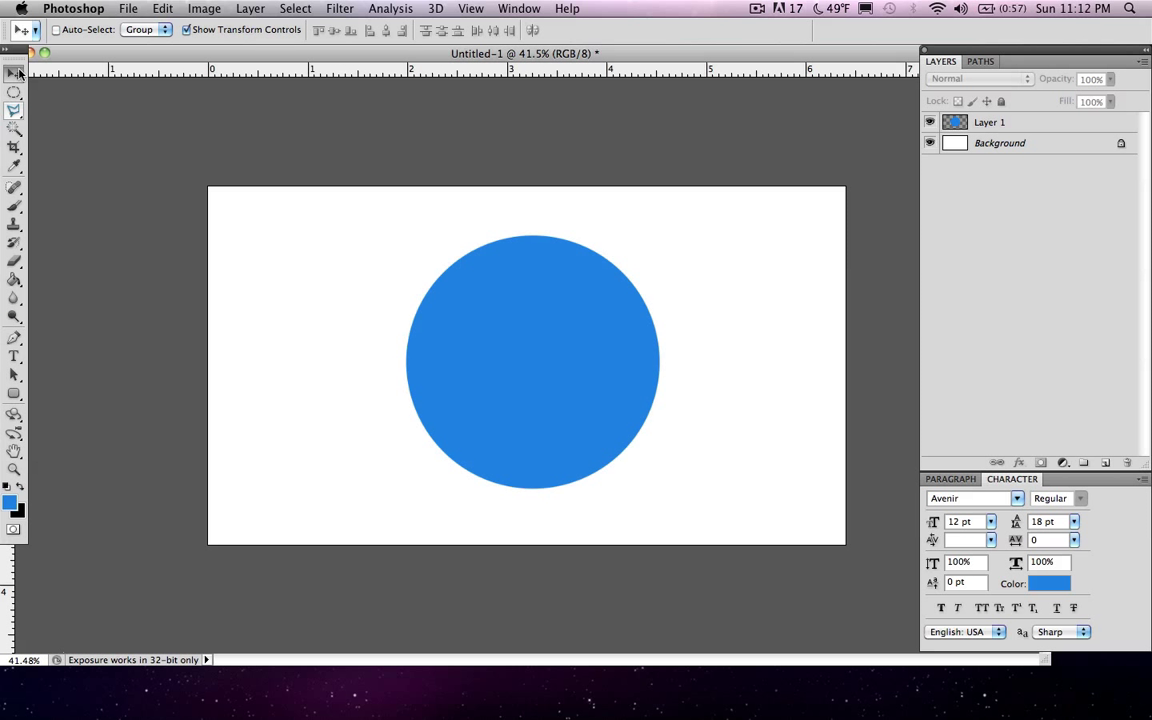
# Move the toolbox clear of the vertical ruler, and toggle the rulers off and back on.
pyautogui.moveTo(20, 53); pyautogui.dragTo(50, 97)
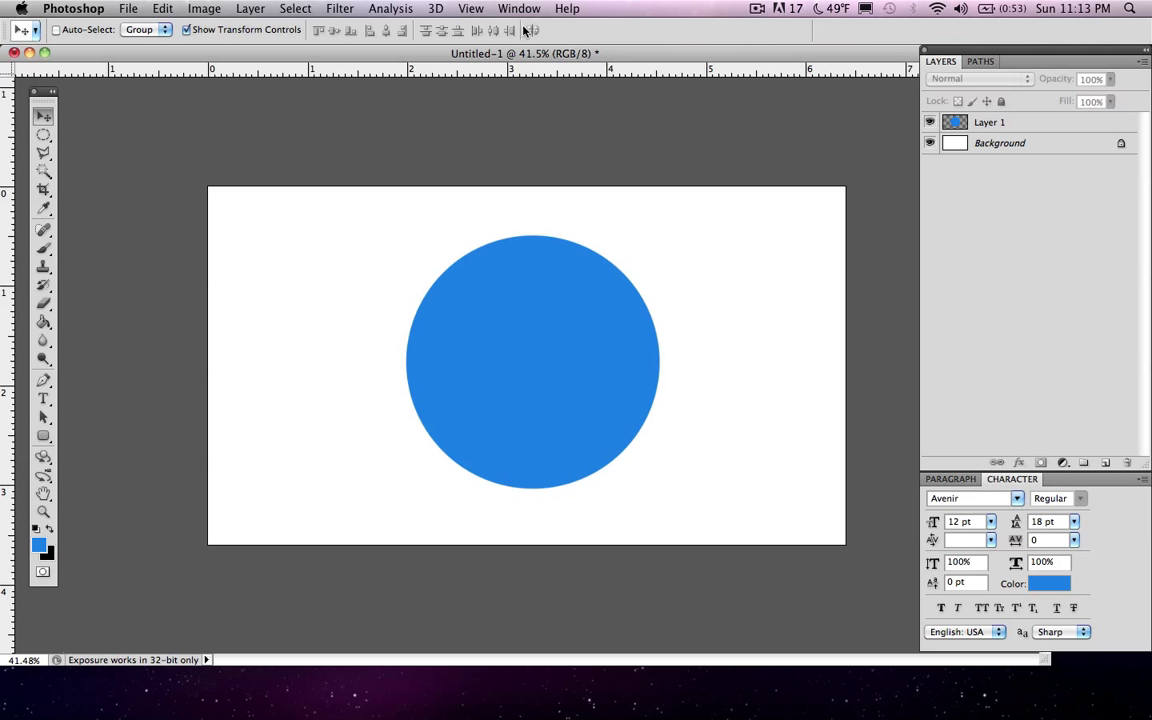
pyautogui.click(477, 14)
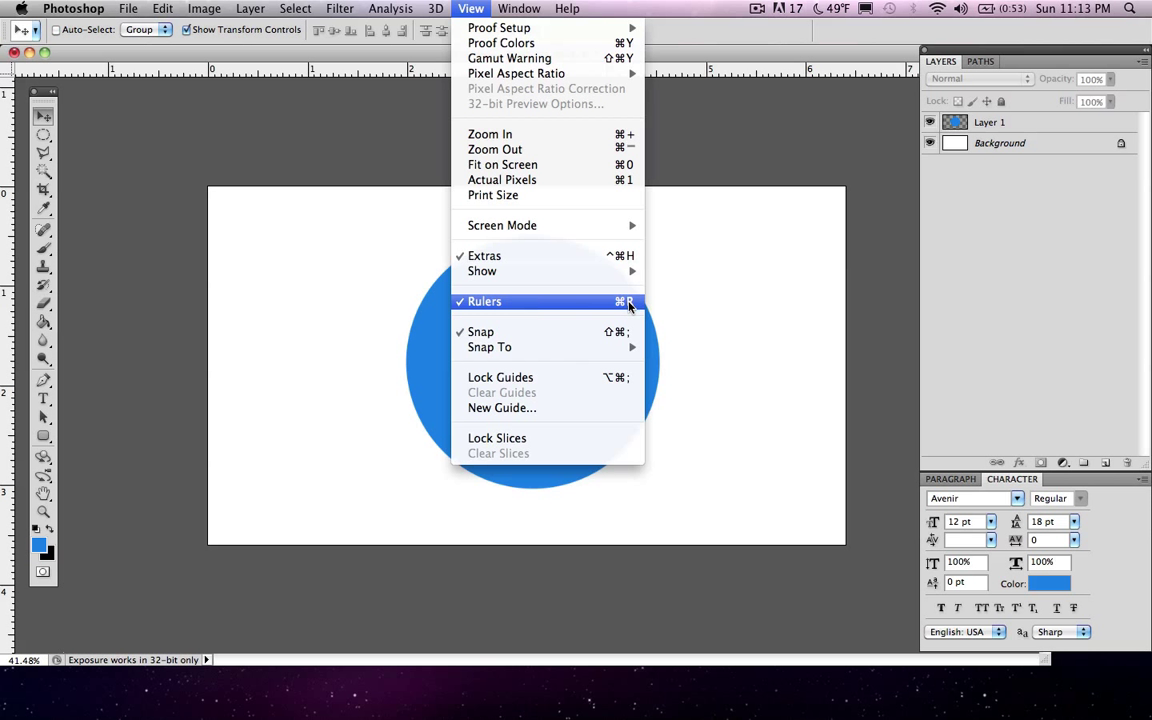
pyautogui.click(284, 117)
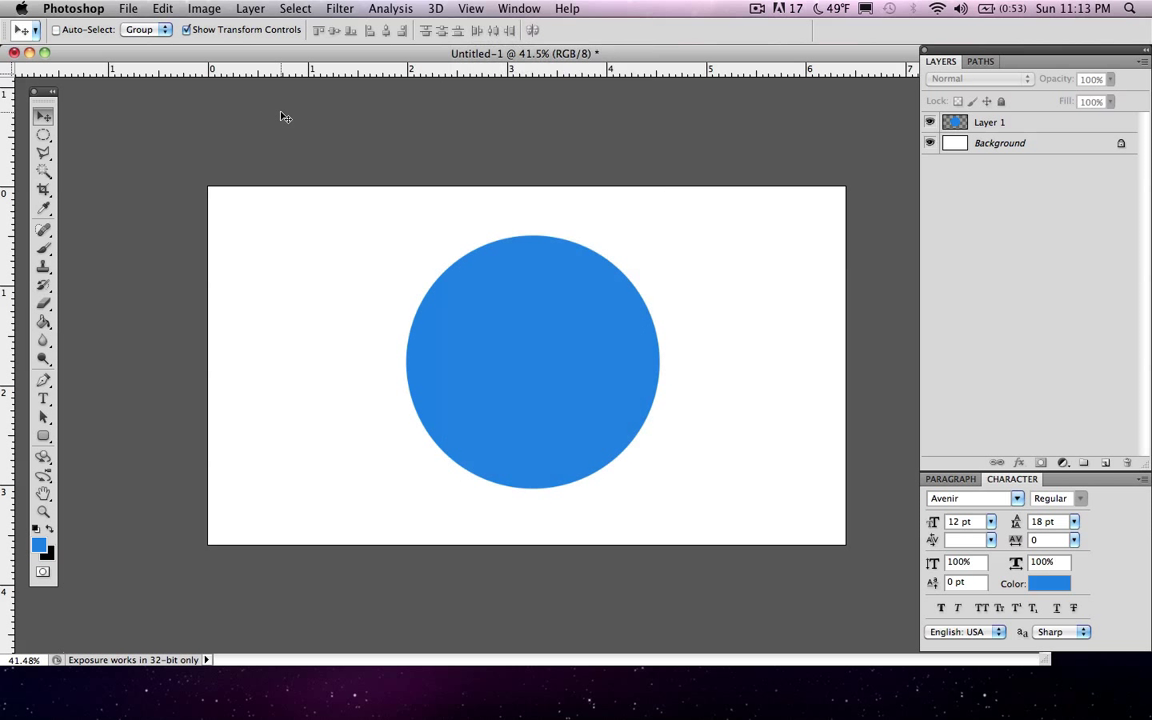
pyautogui.press('super+r')
pyautogui.press('super+r')
pyautogui.press('super+r')
pyautogui.press('super+r')
pyautogui.press('super+r')
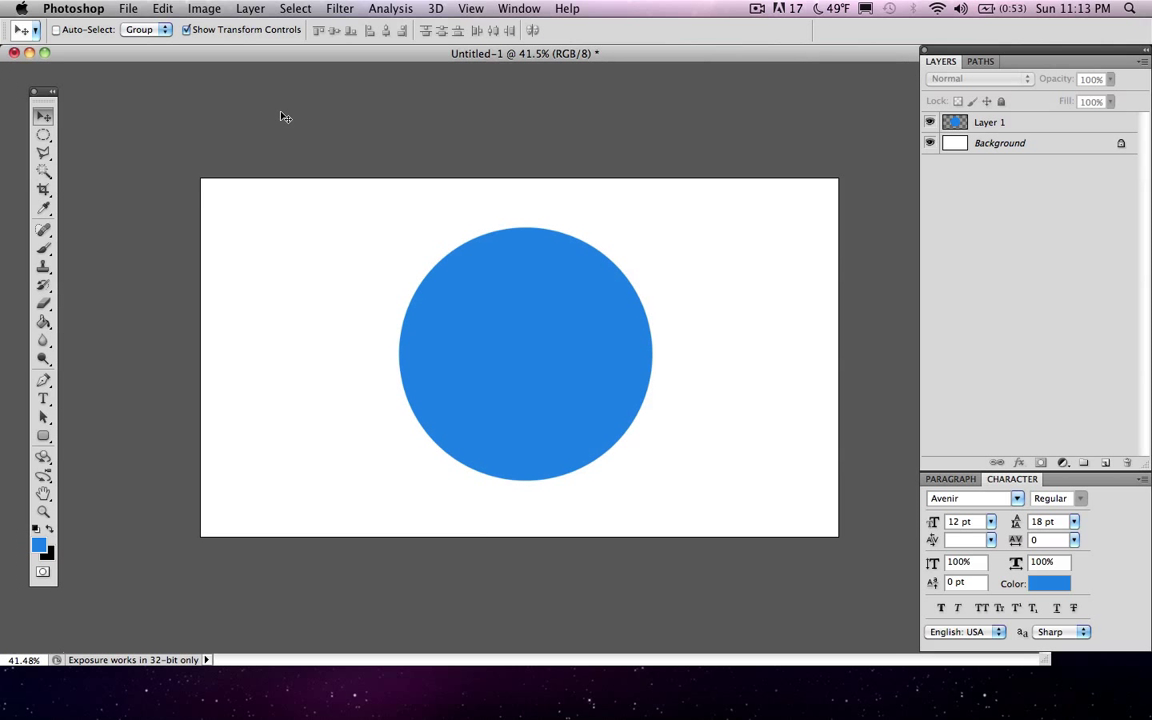
pyautogui.press('super+r')
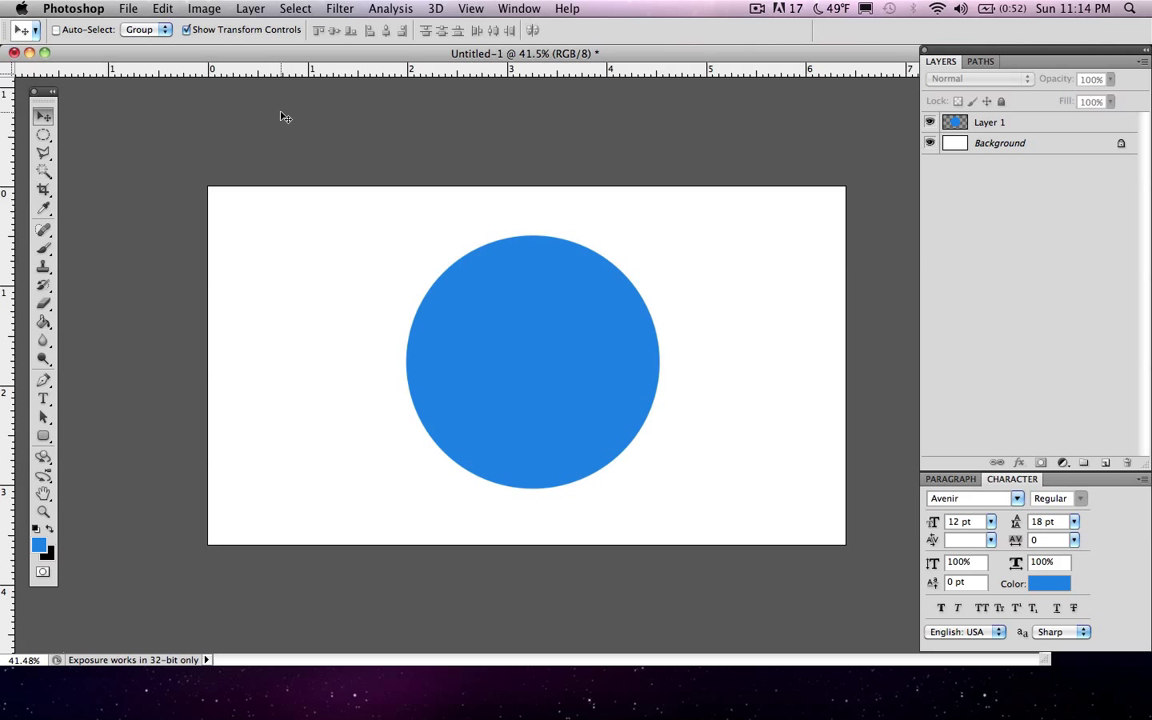
# Hide Layer 1 with the blue circle and make the Background layer active.
pyautogui.click(1009, 128)
pyautogui.click(1004, 143)
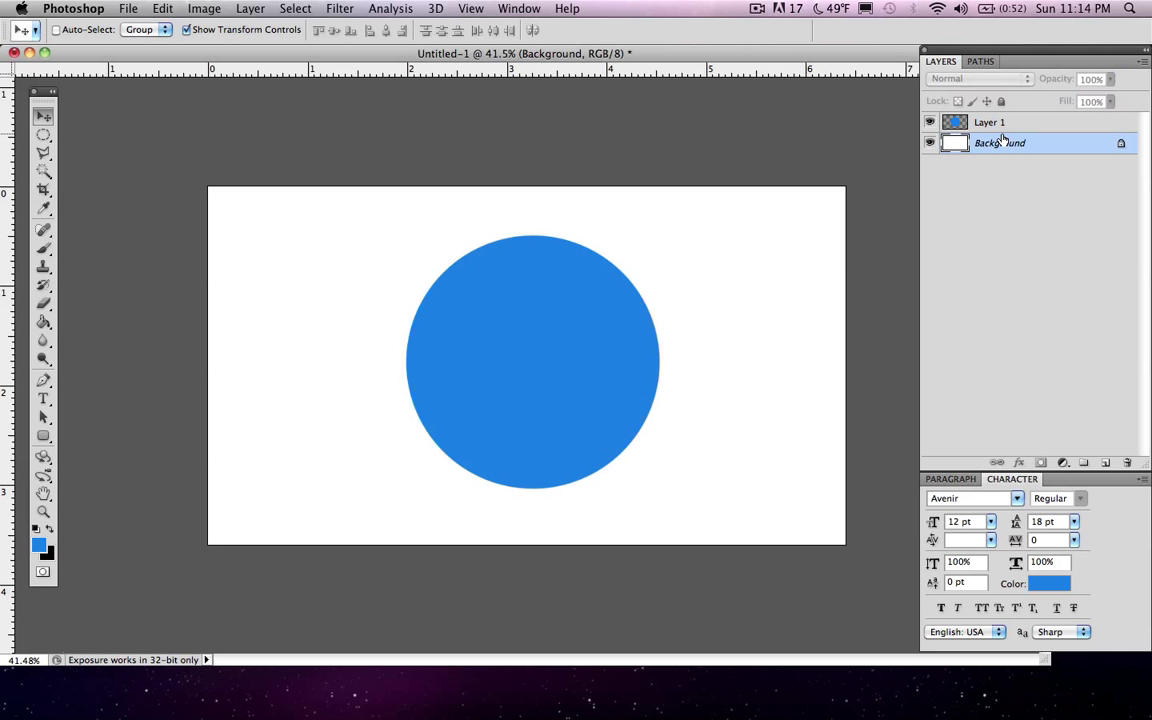
pyautogui.click(1003, 128)
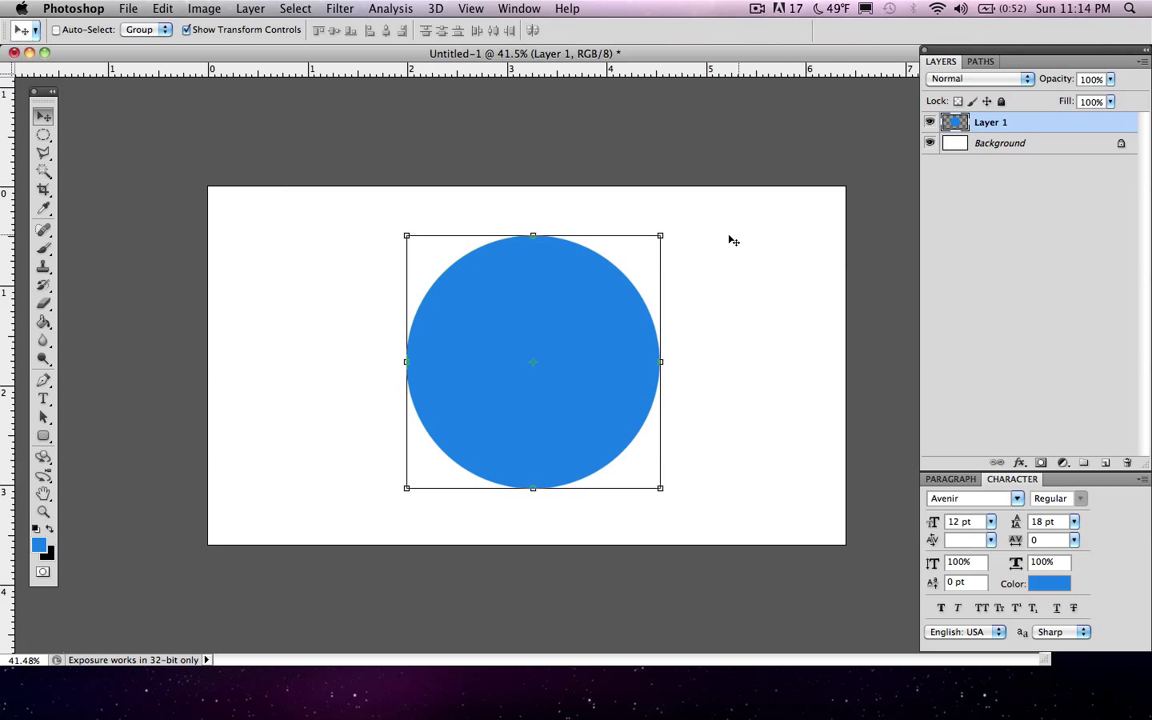
pyautogui.click(1012, 146)
pyautogui.click(1005, 126)
pyautogui.click(930, 122)
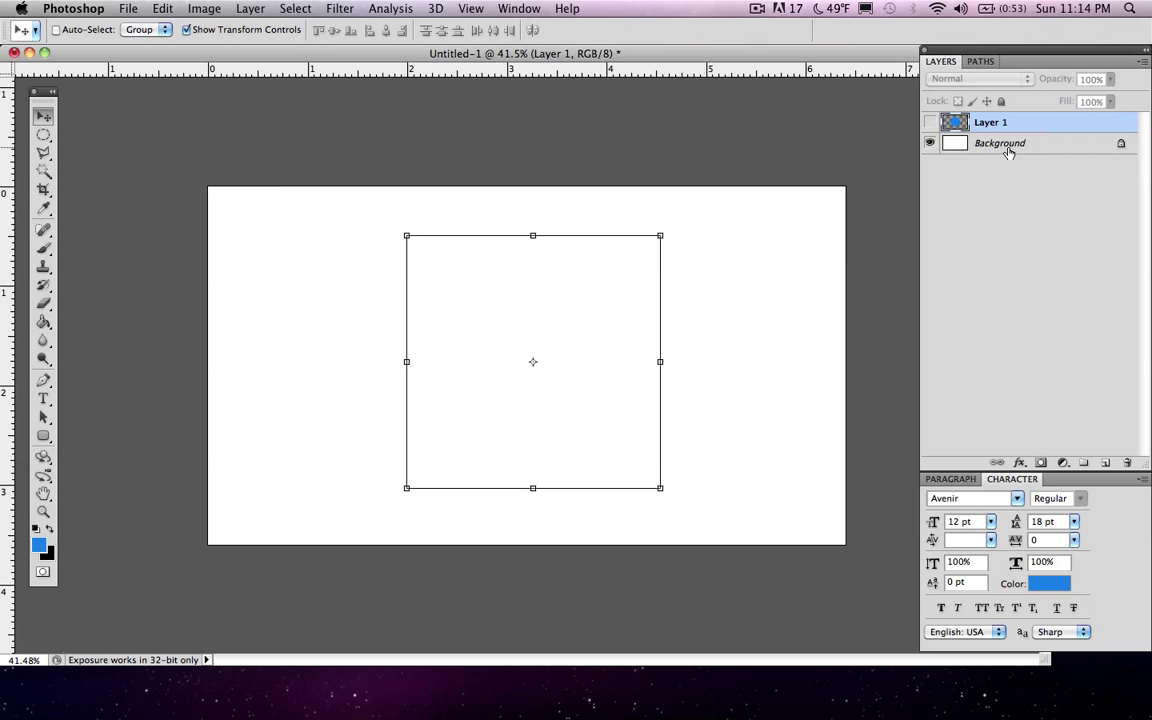
pyautogui.click(1008, 150)
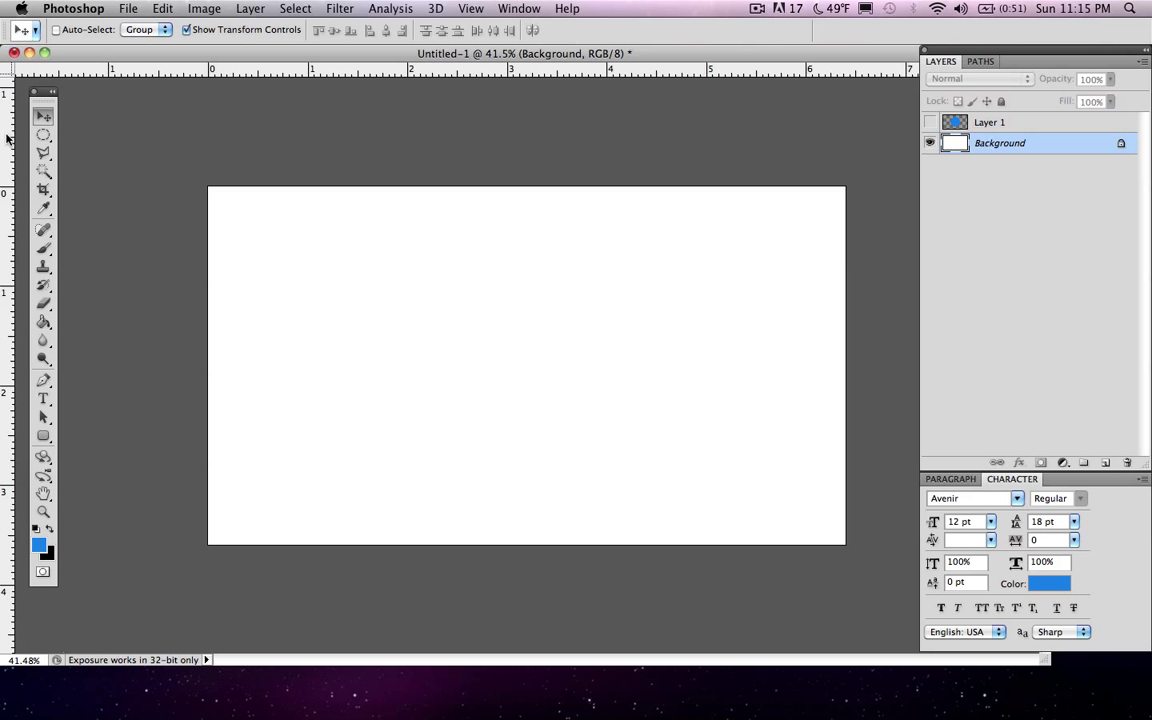
# Place a vertical guide at about 3.2 and a horizontal guide at about 1.8 so they cross at the canvas centre.
pyautogui.moveTo(7, 128); pyautogui.dragTo(82, 140)
pyautogui.moveTo(175, 175); pyautogui.dragTo(526, 226)
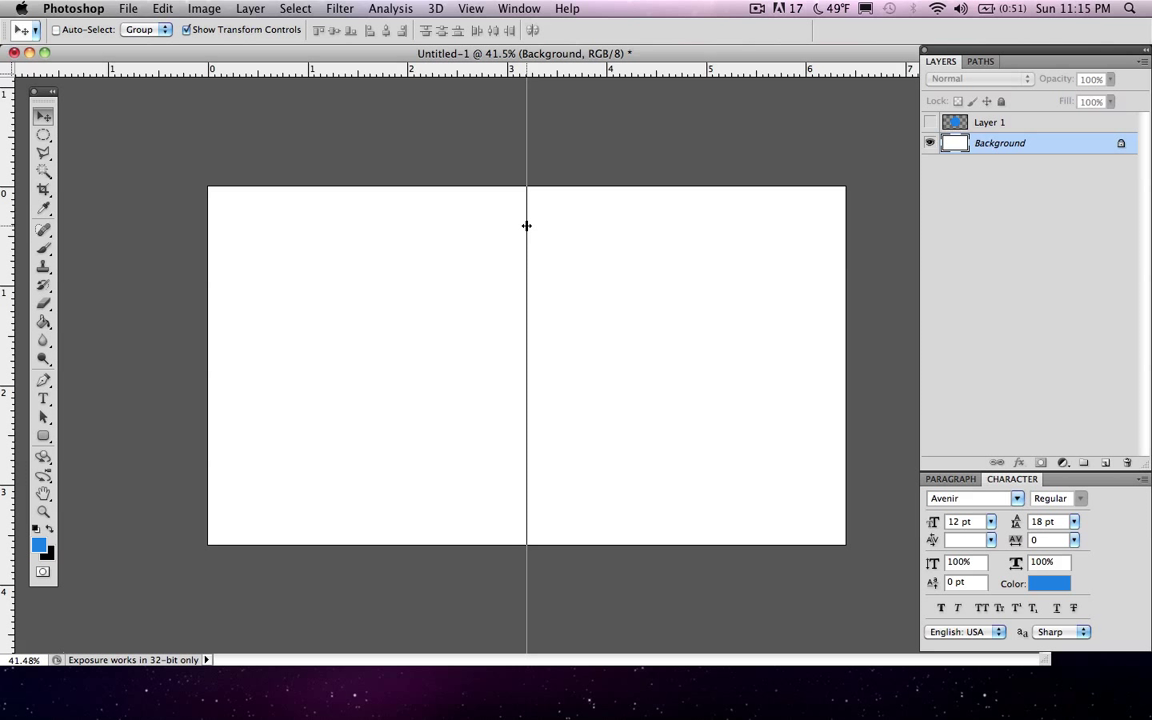
pyautogui.moveTo(526, 226); pyautogui.dragTo(527, 226)
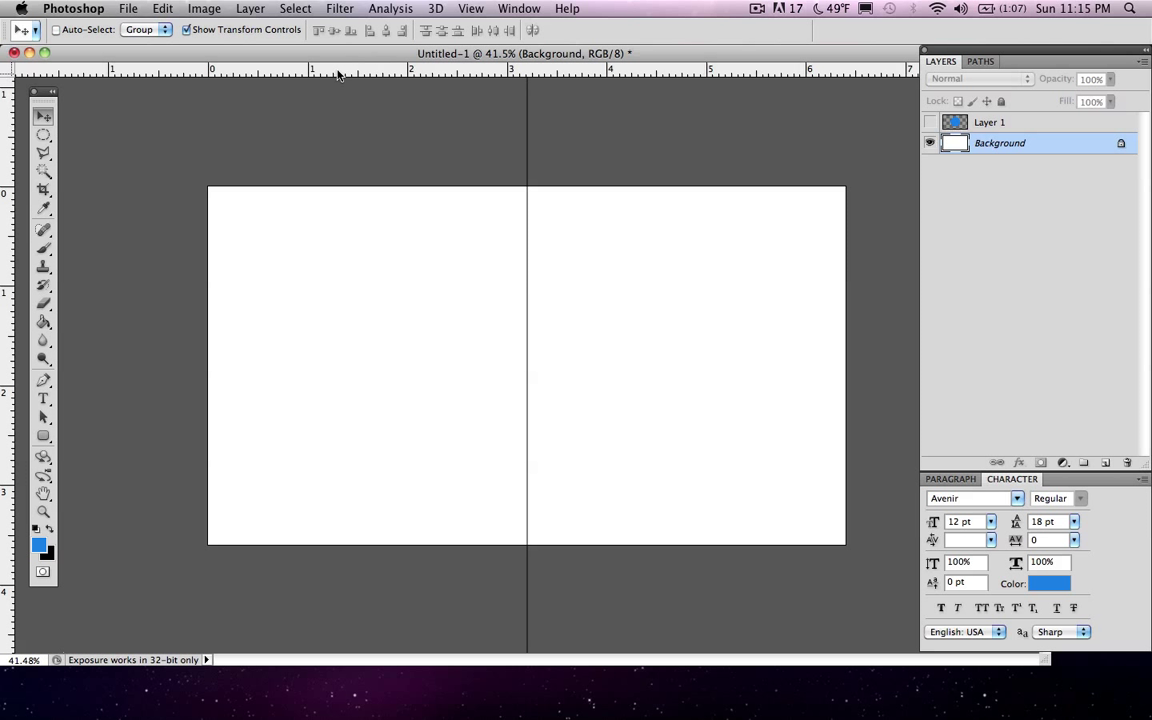
pyautogui.moveTo(338, 75); pyautogui.dragTo(342, 365)
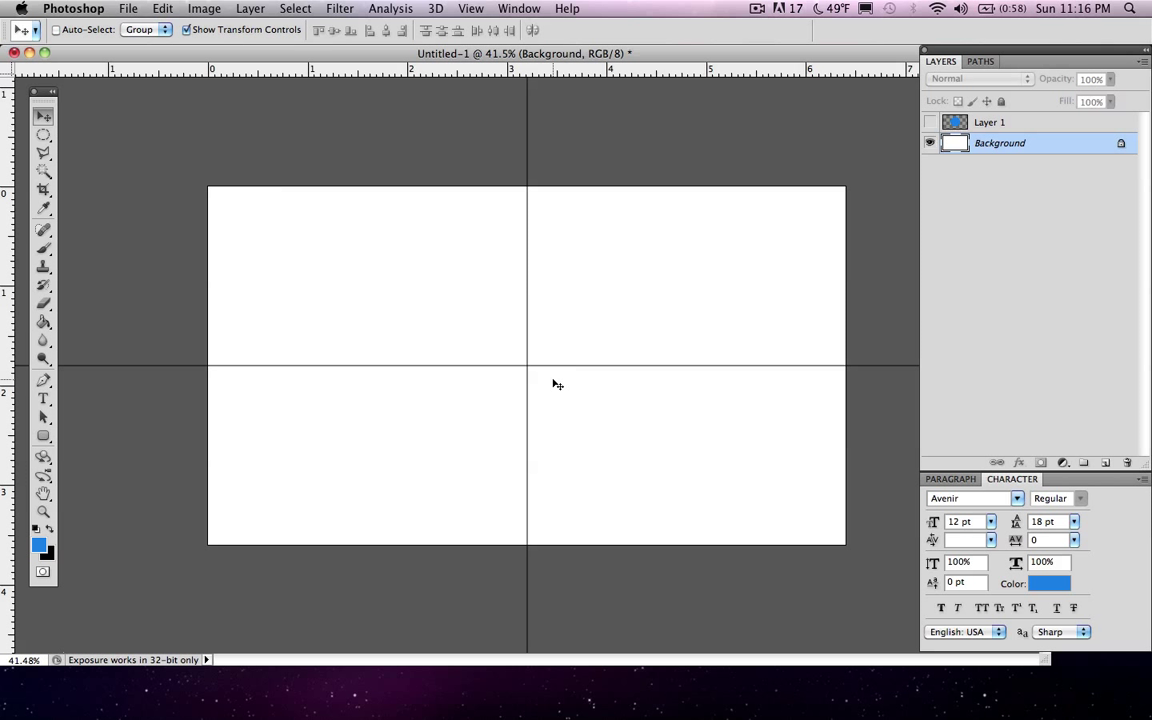
# Show Layer 1 again and move the blue circle so its centre snaps to the intersection of both guides.
pyautogui.click(931, 122)
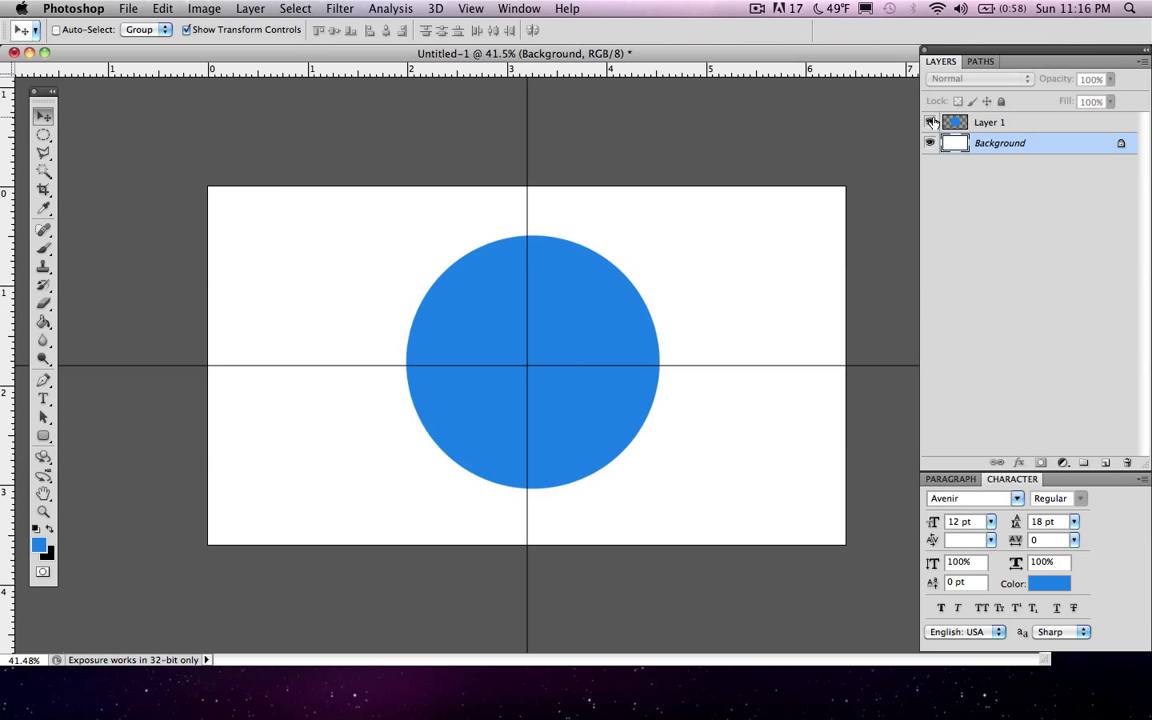
pyautogui.click(996, 122)
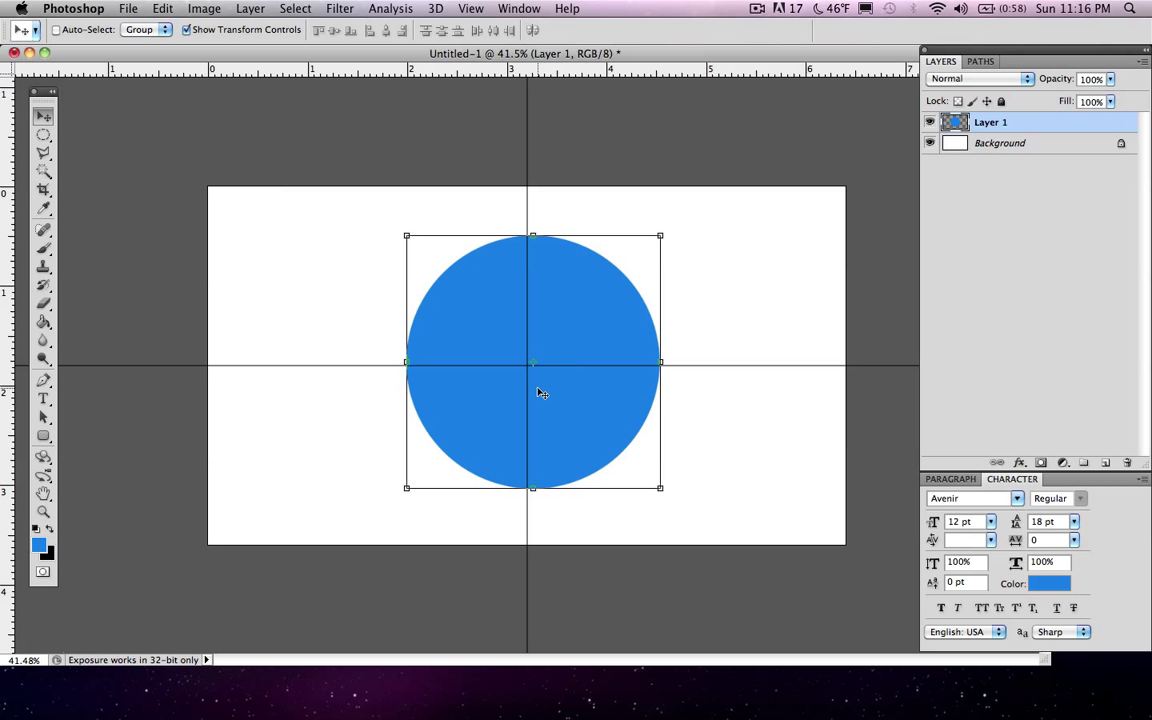
pyautogui.click(44, 118)
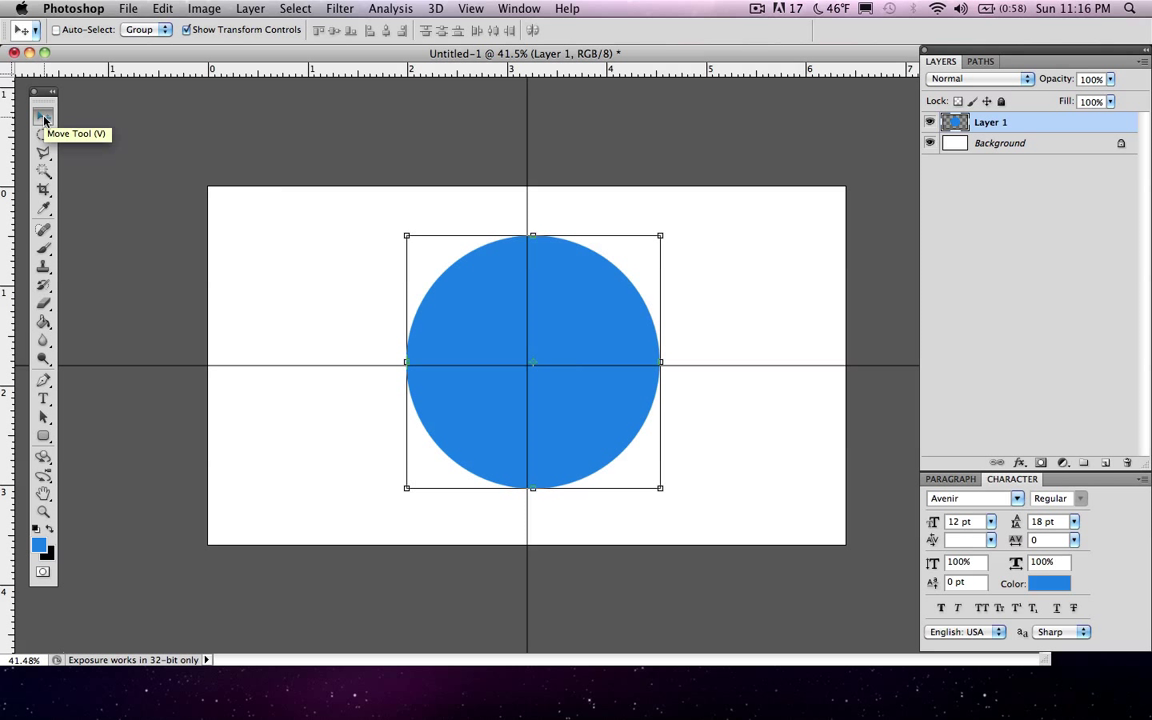
pyautogui.moveTo(555, 410); pyautogui.dragTo(610, 408)
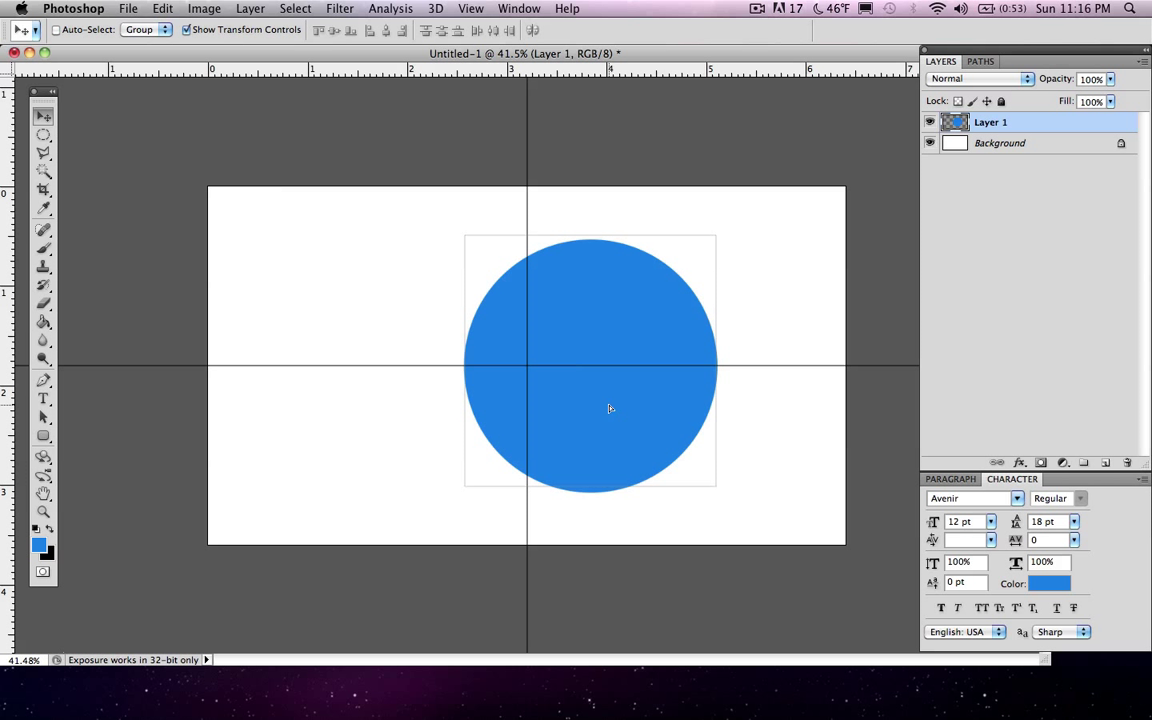
pyautogui.moveTo(610, 408); pyautogui.dragTo(609, 406)
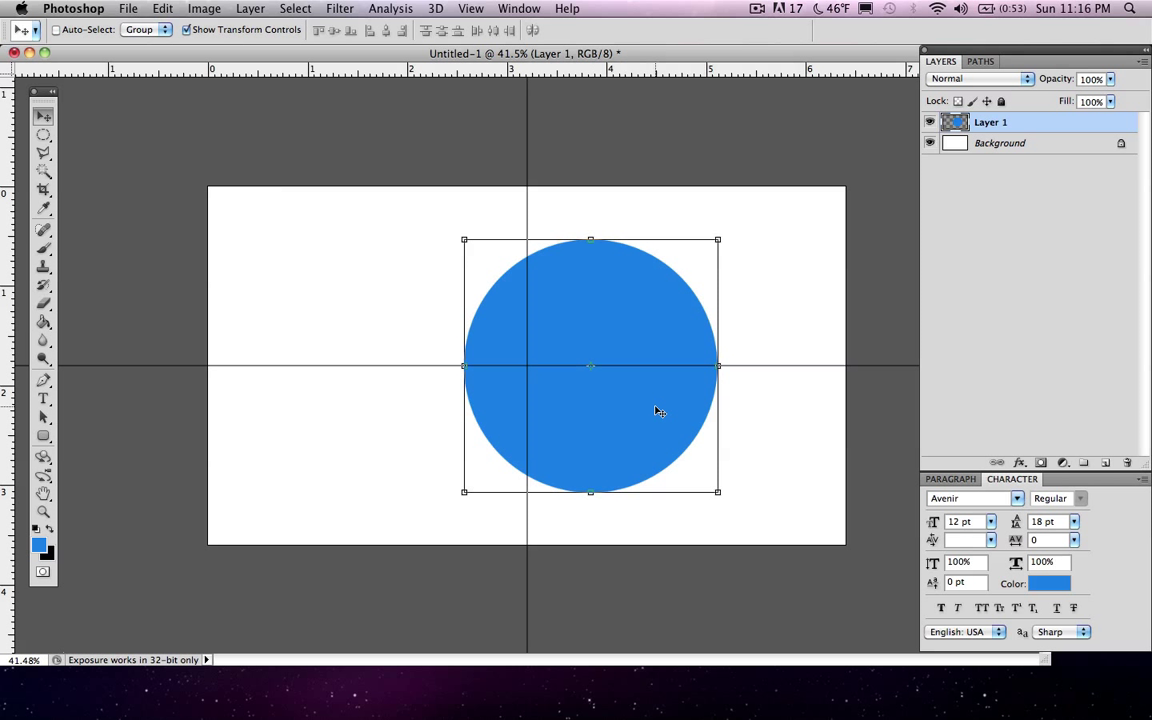
pyautogui.moveTo(659, 411); pyautogui.dragTo(598, 411)
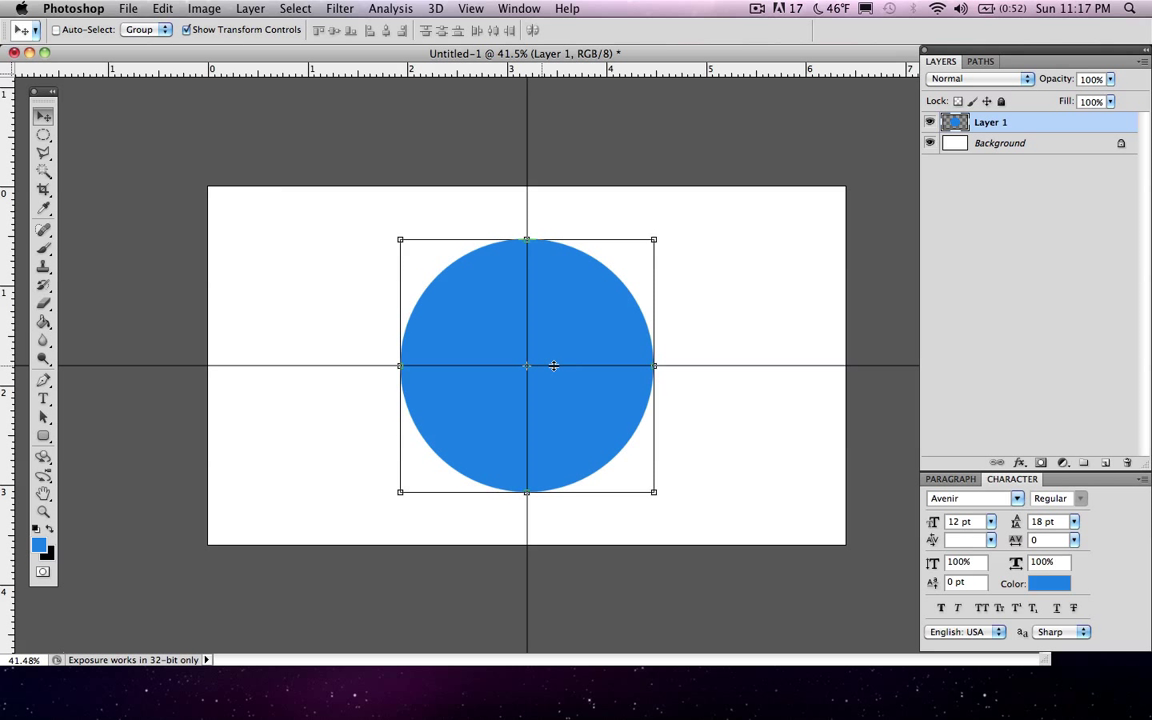
pyautogui.click(967, 304)
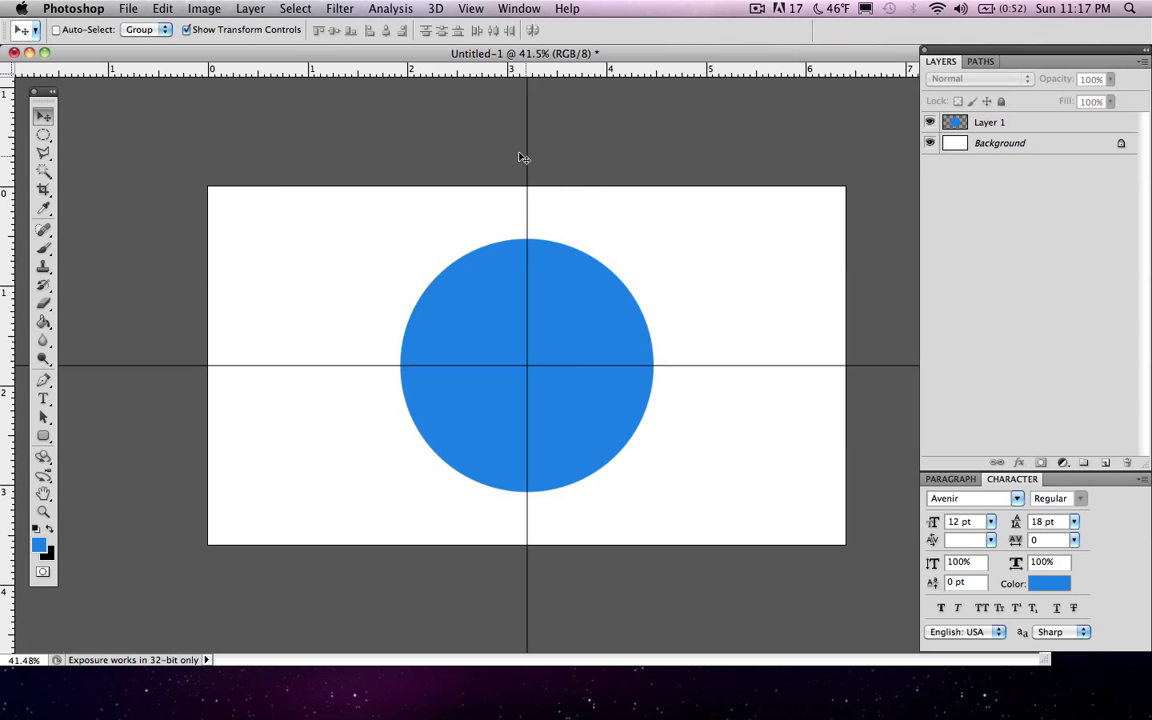
# Toggle the visibility of the guides several times and leave them hidden.
pyautogui.moveTo(524, 150)
pyautogui.mouseDown()
pyautogui.moveTo(325, 140)
pyautogui.moveTo(527, 144)
pyautogui.mouseUp()
pyautogui.press('super+semicolon')
pyautogui.press('super+semicolon')
pyautogui.press('super+semicolon')
pyautogui.press('super+semicolon')
pyautogui.press('super+semicolon')
pyautogui.press('super+semicolon')
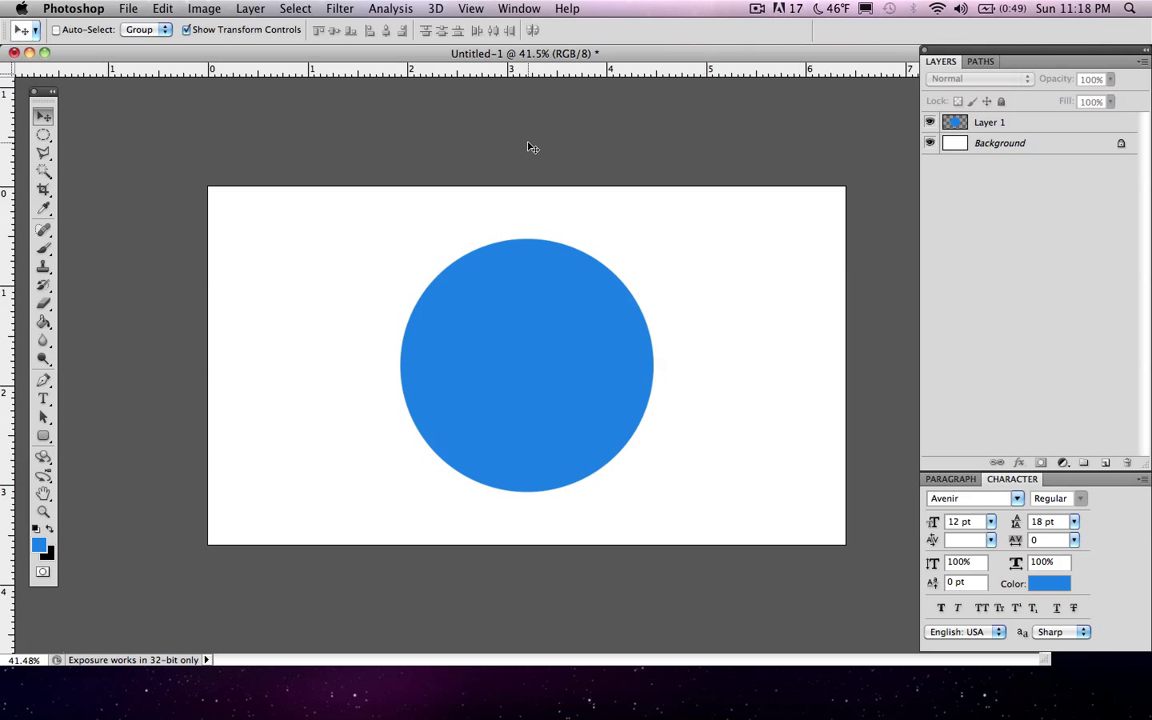
# Open the Blending Options for Layer 1 and move the Layer Style dialog aside from the blue circle.
pyautogui.click(1003, 127)
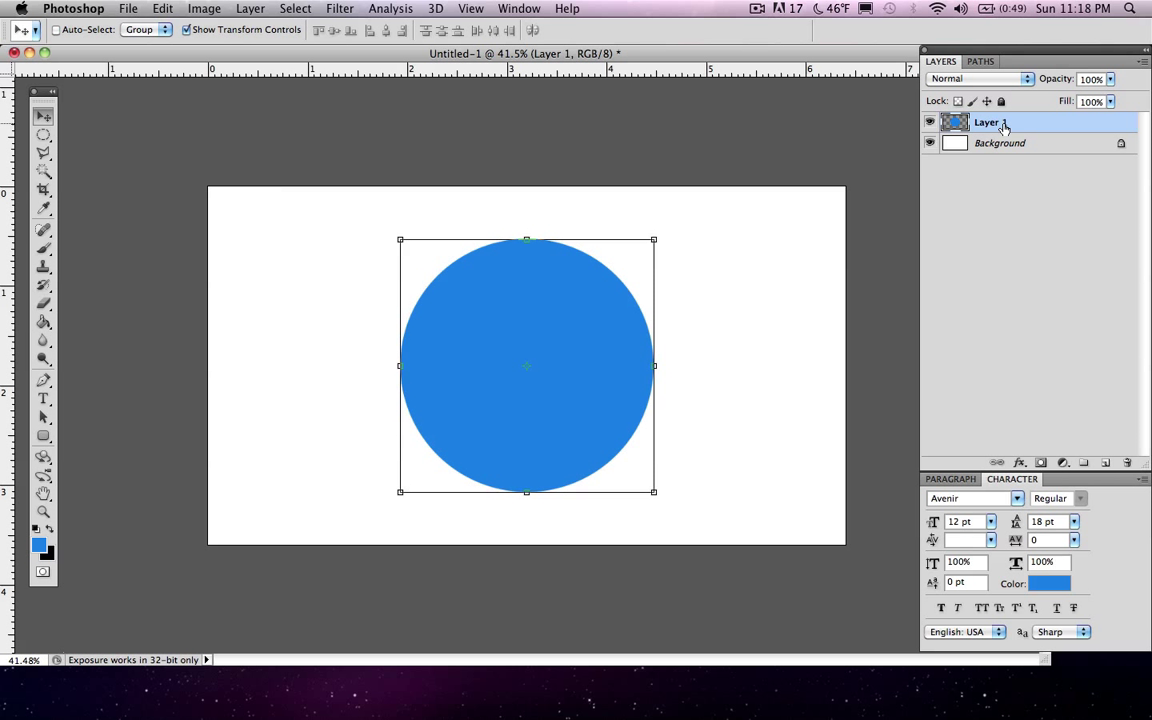
pyautogui.rightClick(1003, 125)
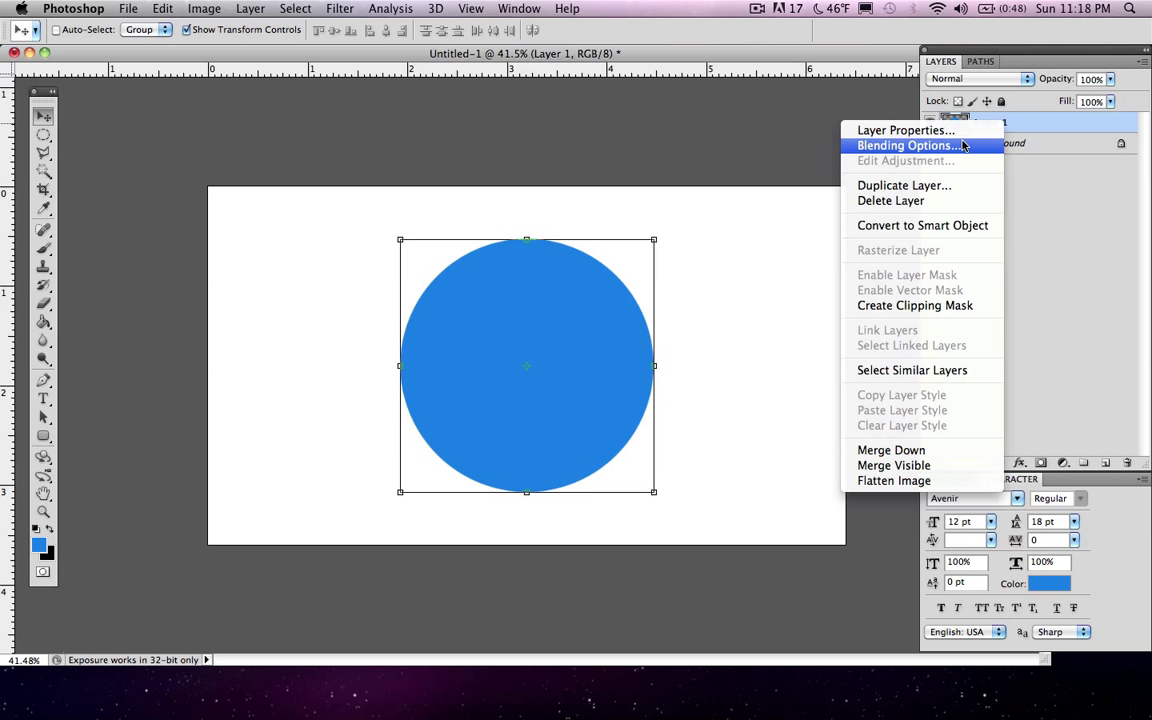
pyautogui.click(963, 146)
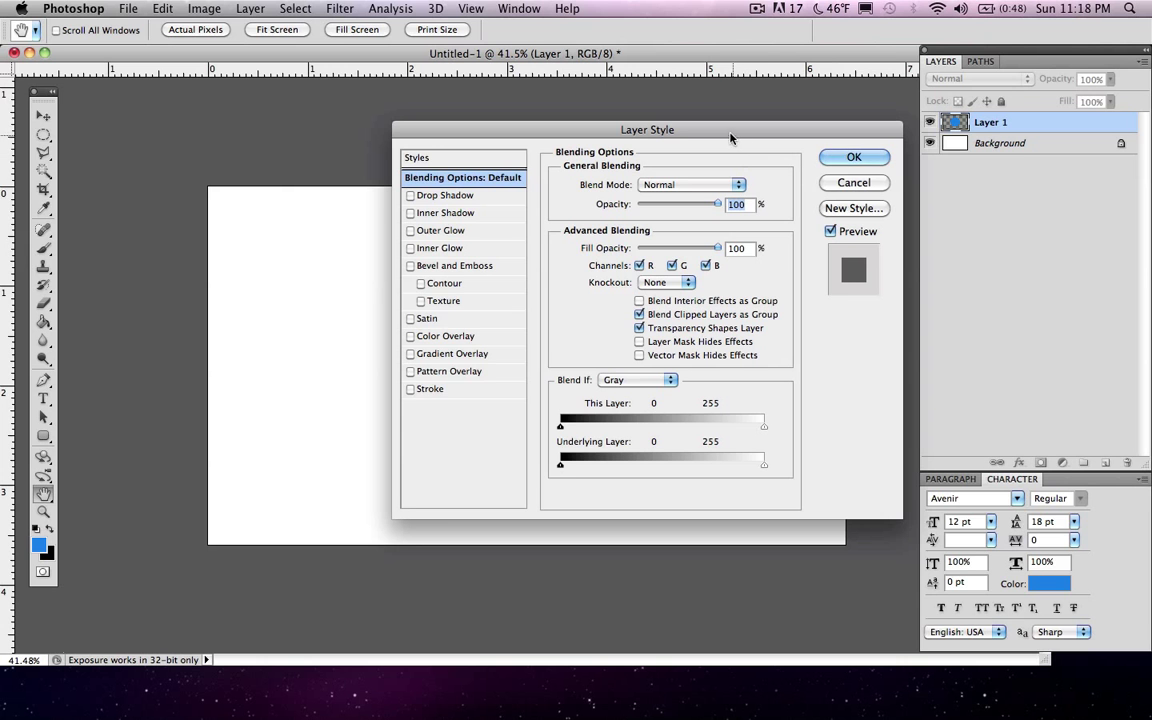
pyautogui.moveTo(733, 134); pyautogui.dragTo(953, 175)
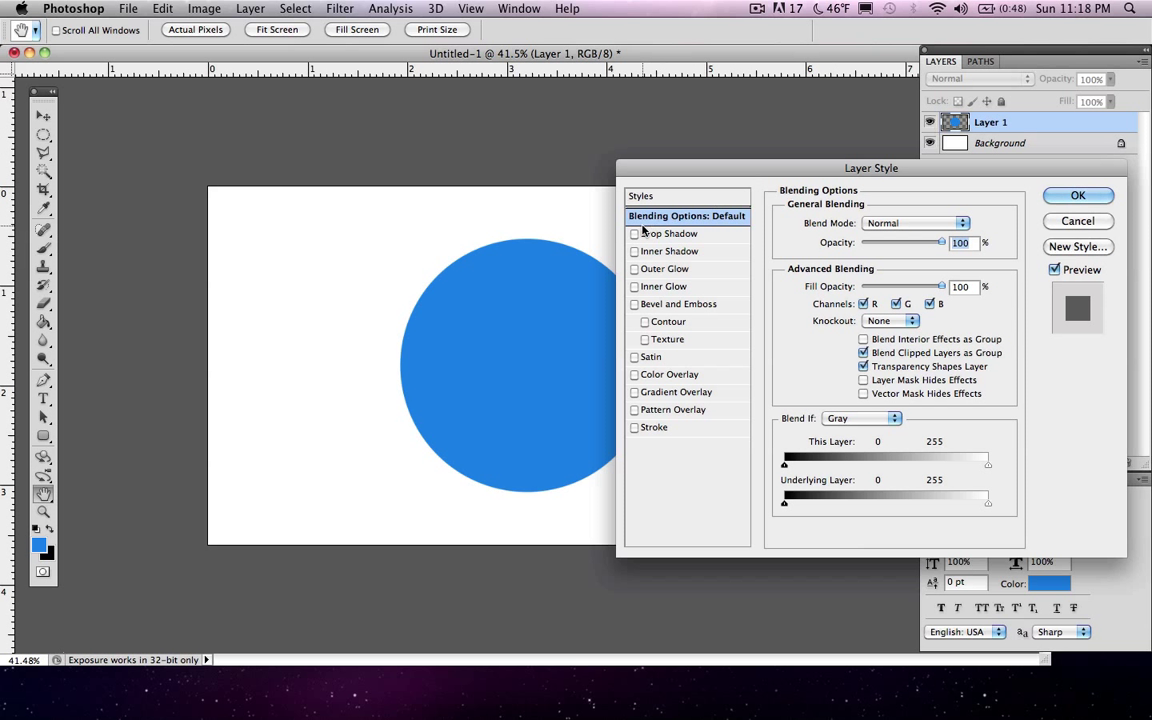
# Try a drop shadow on the blue circle with the dialog moved clear of it, and switch the effect off again.
pyautogui.click(634, 234)
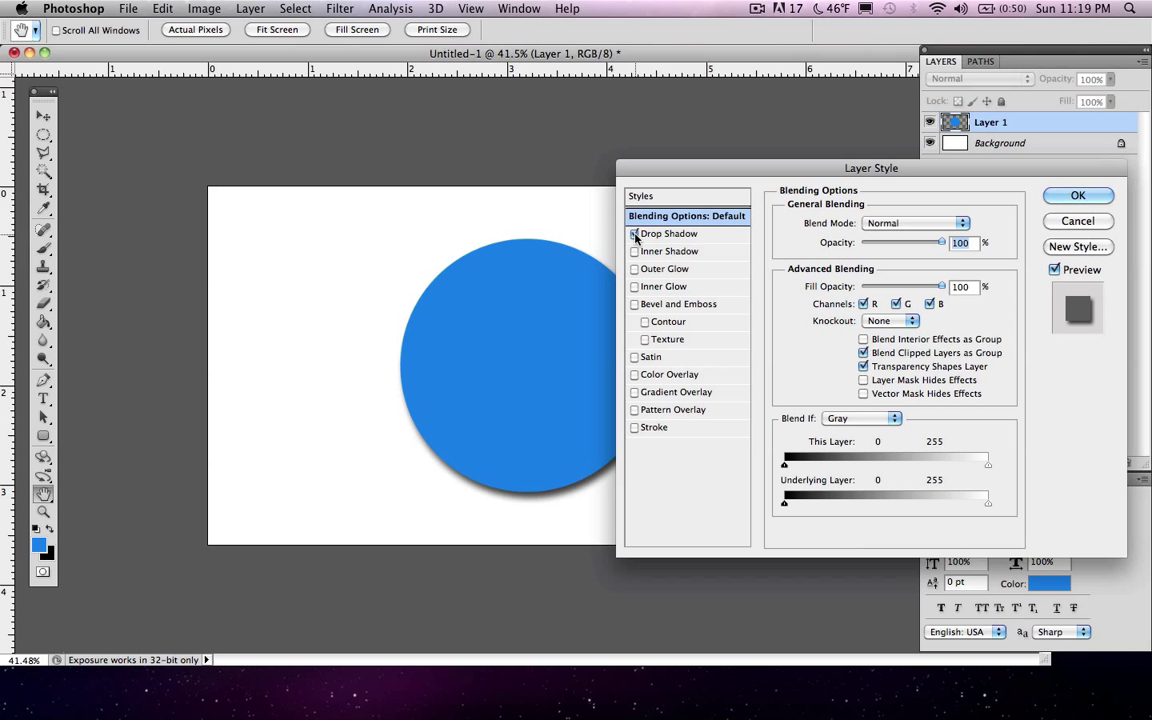
pyautogui.moveTo(692, 174); pyautogui.dragTo(760, 82)
pyautogui.click(702, 141)
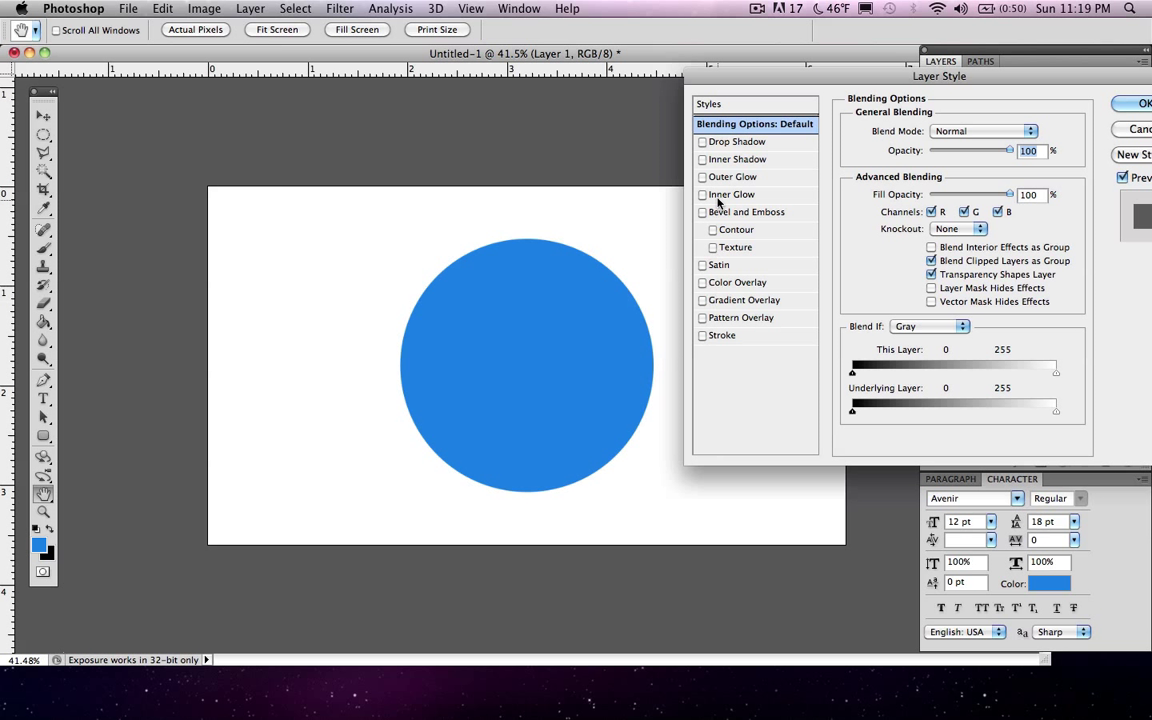
# Add a Drop Shadow to the blue circle and set the shadow's opacity to 68%.
pyautogui.click(703, 143)
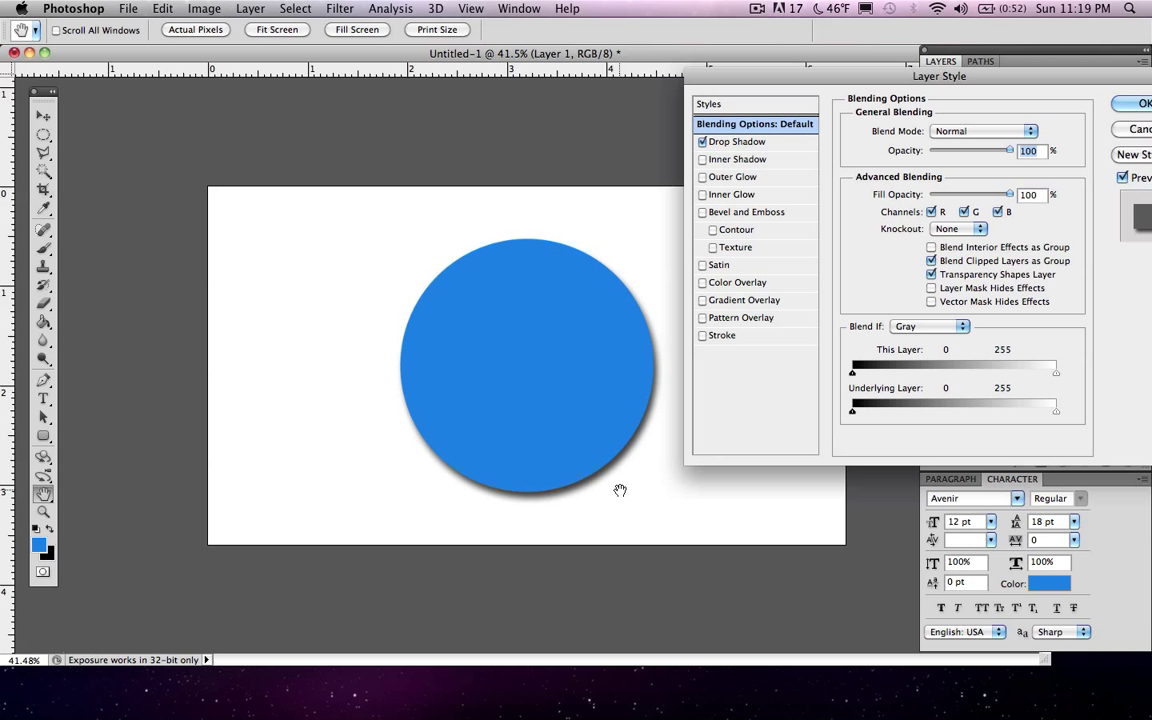
pyautogui.click(764, 149)
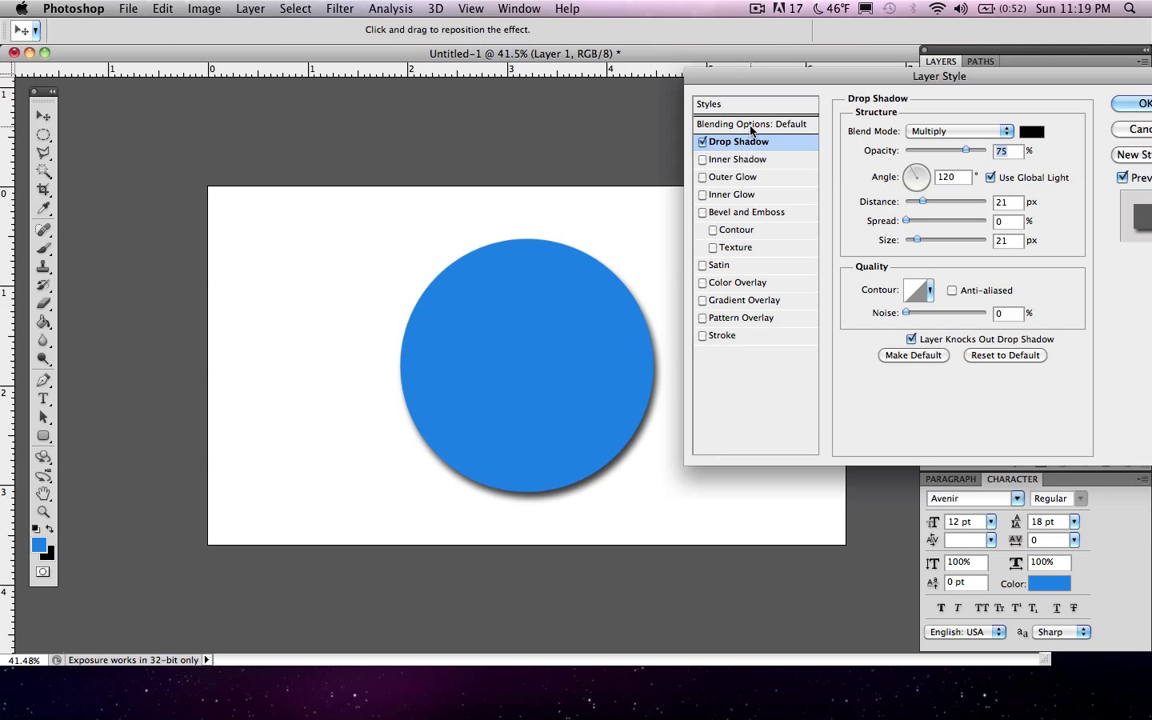
pyautogui.click(730, 124)
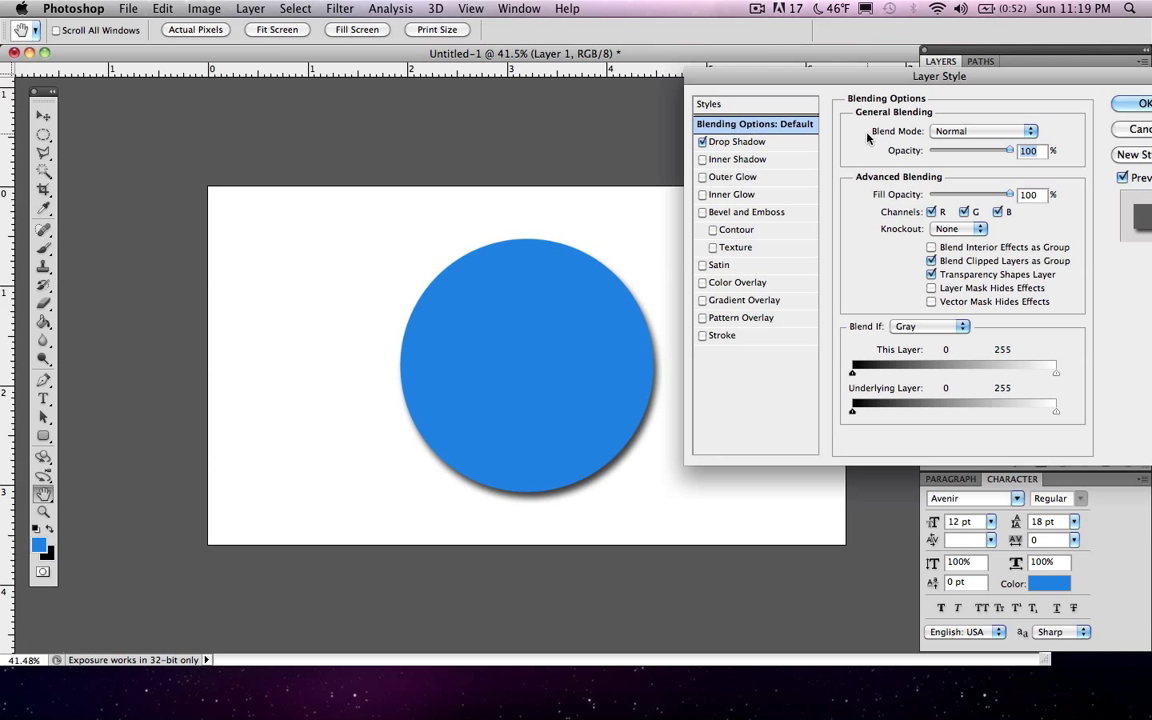
pyautogui.click(762, 148)
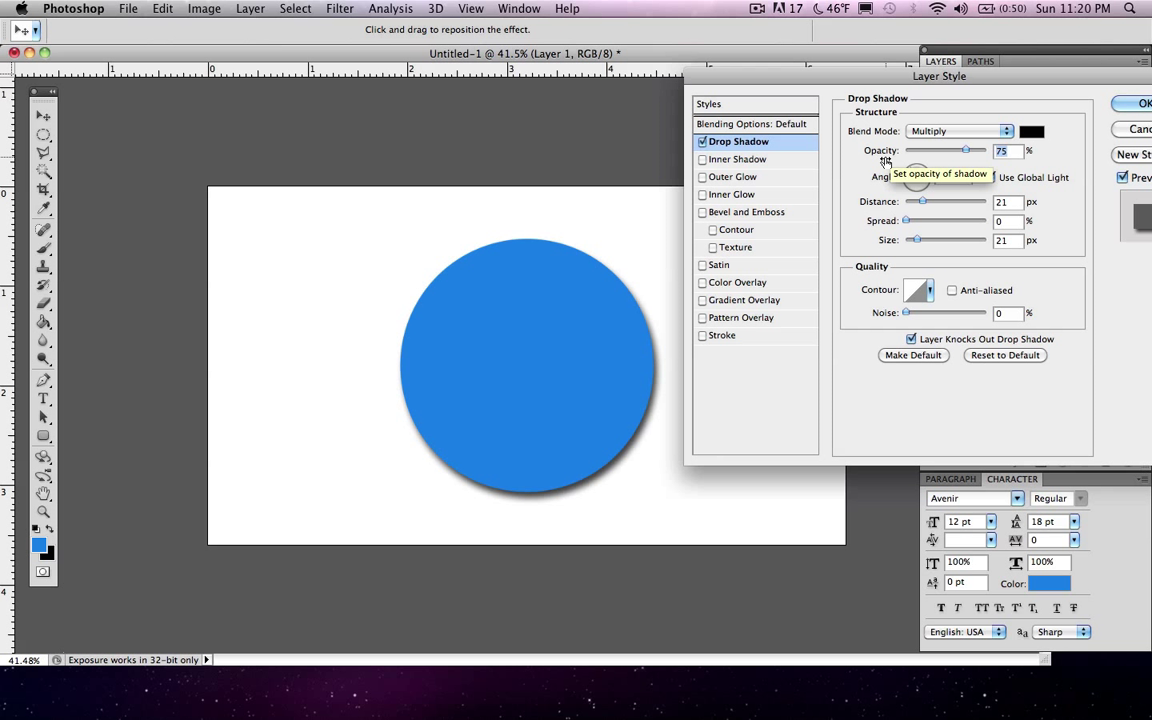
pyautogui.click(930, 151)
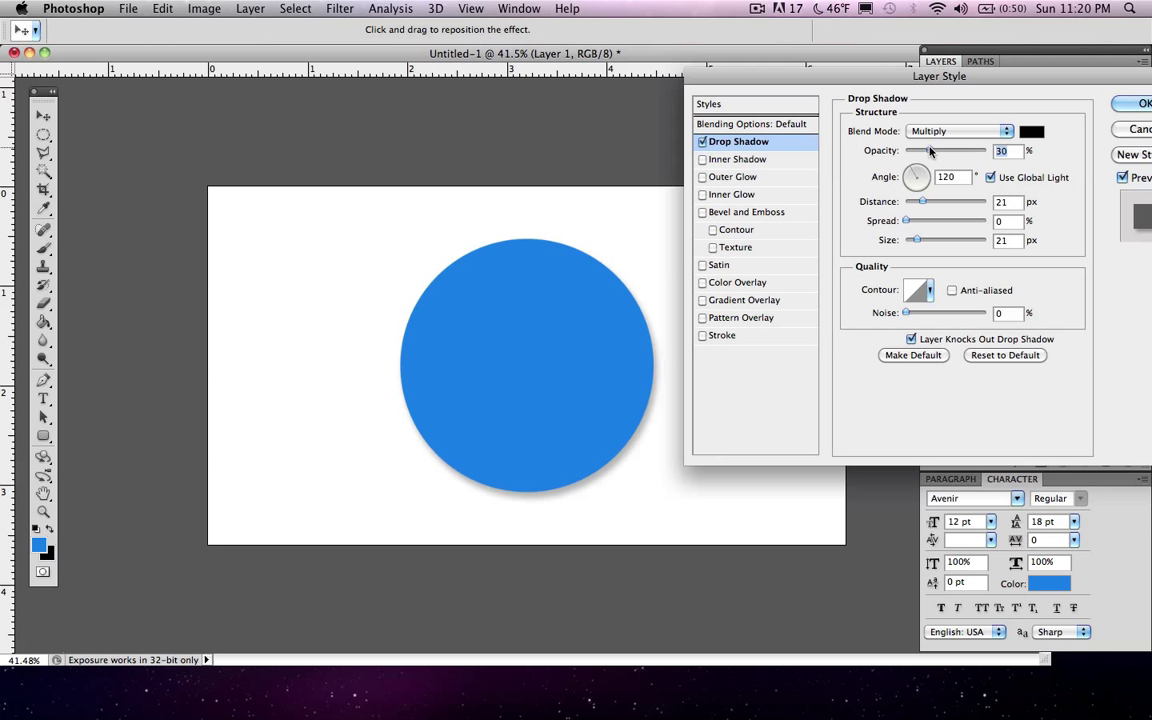
pyautogui.moveTo(930, 150); pyautogui.dragTo(960, 153)
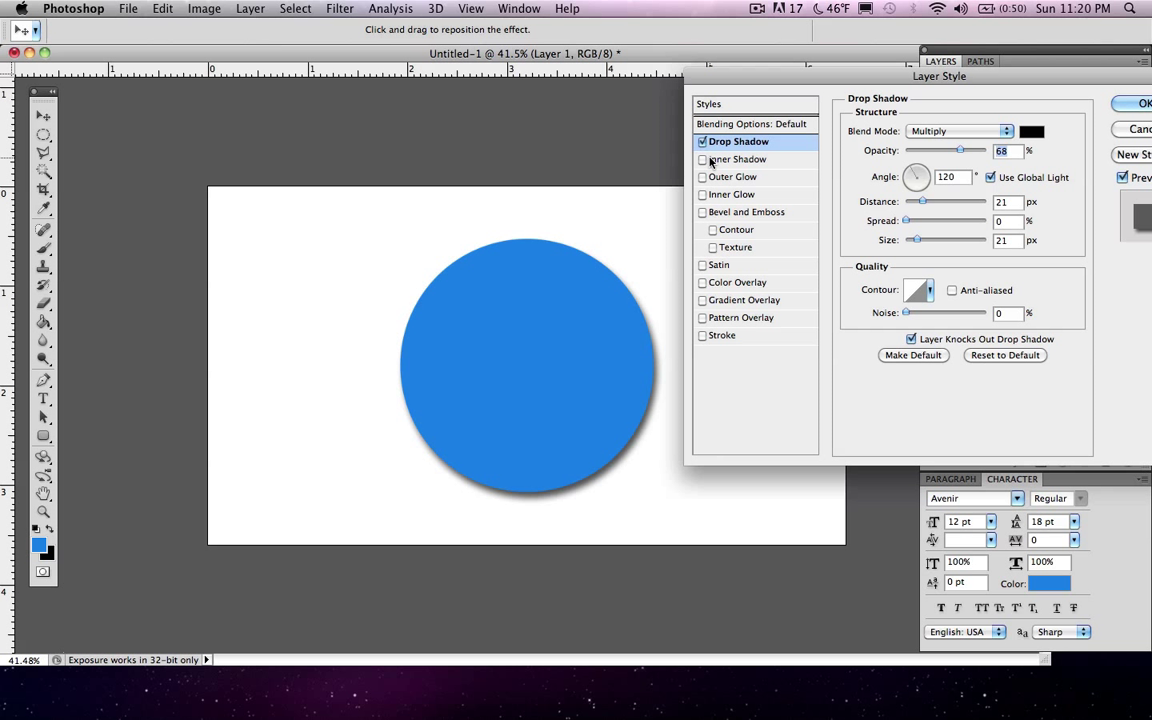
# Try the drop shadow at light angles of -72° and -176°, and set the angle back to 120°.
pyautogui.click(919, 187)
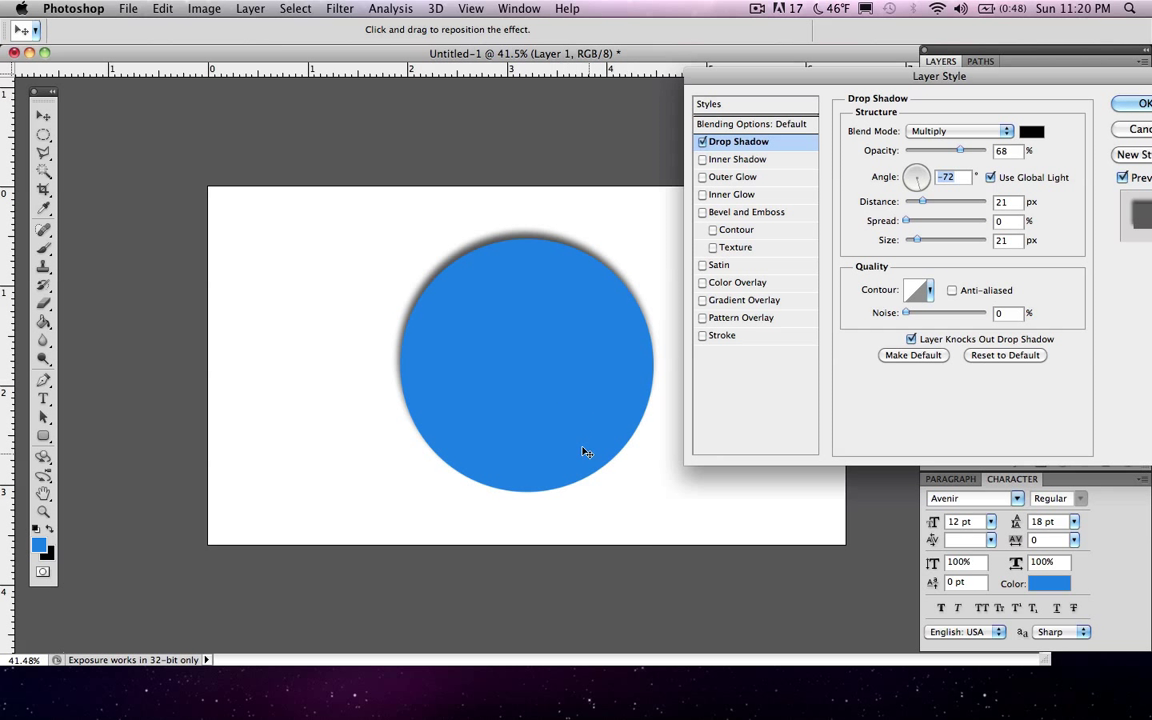
pyautogui.click(899, 183)
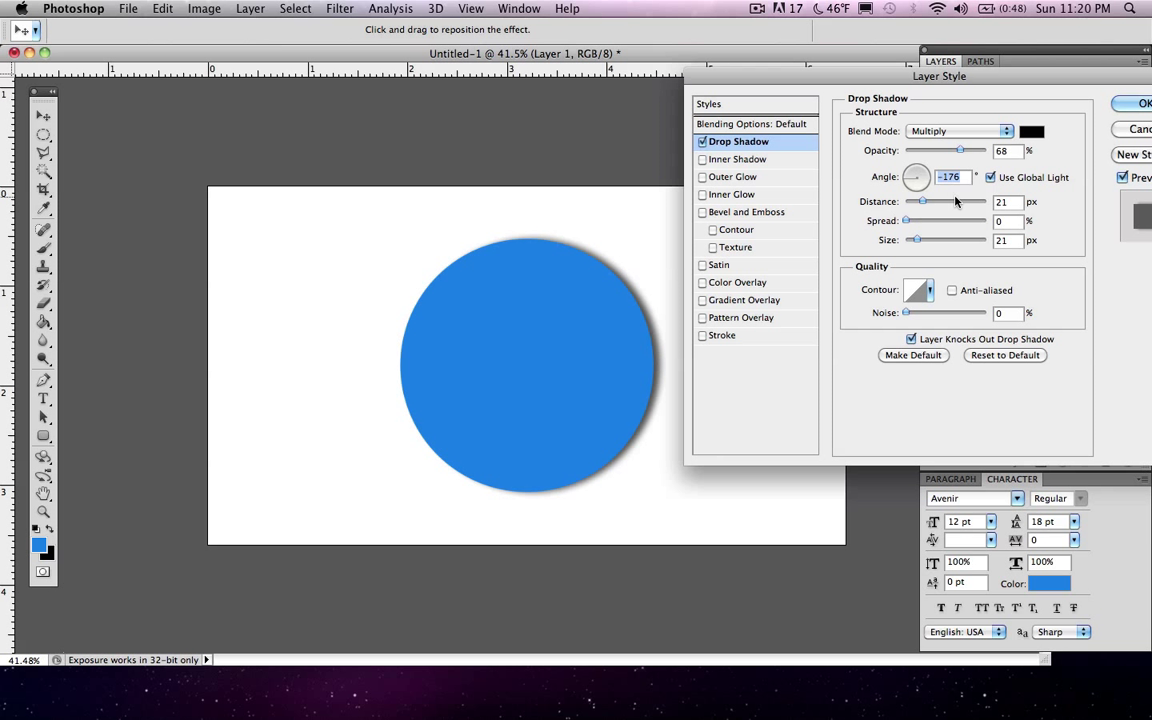
pyautogui.write('120')
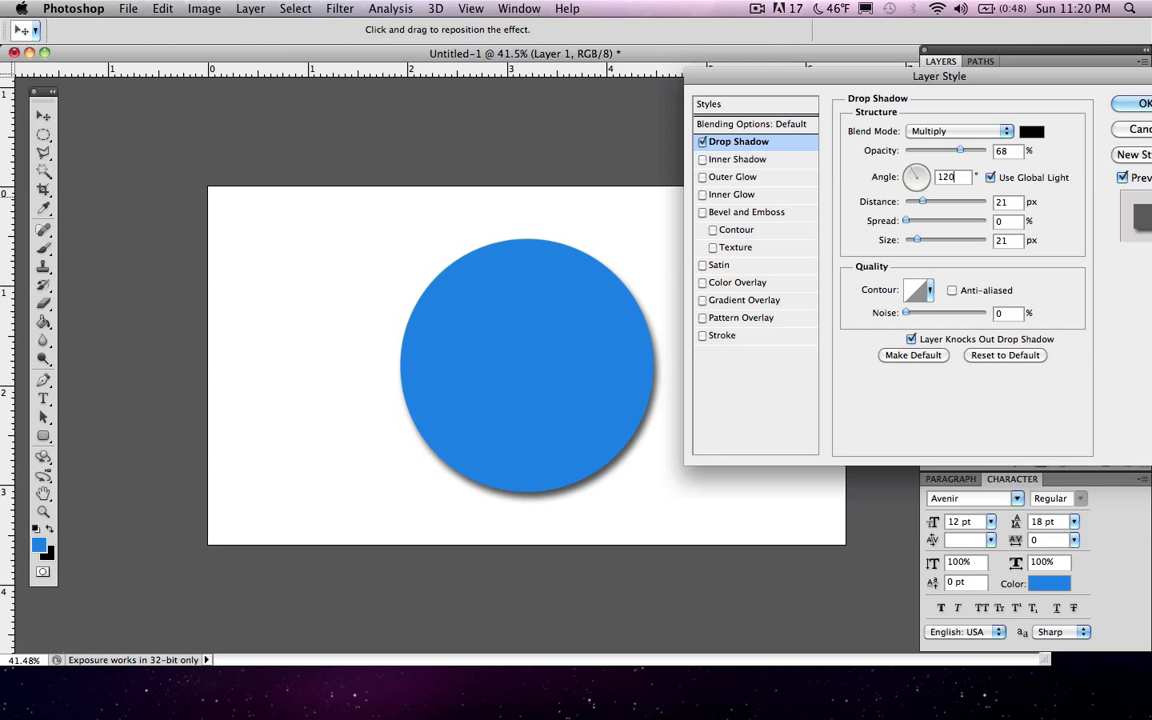
# Set the drop shadow's distance to 20 px and its spread to 7%.
pyautogui.moveTo(922, 201)
pyautogui.mouseDown()
pyautogui.moveTo(972, 208)
pyautogui.moveTo(905, 209)
pyautogui.moveTo(972, 205)
pyautogui.moveTo(922, 213)
pyautogui.mouseUp()
pyautogui.moveTo(907, 225); pyautogui.dragTo(911, 226)
pyautogui.moveTo(918, 225)
pyautogui.mouseDown()
pyautogui.moveTo(971, 222)
pyautogui.moveTo(912, 236)
pyautogui.moveTo(912, 224)
pyautogui.mouseUp()
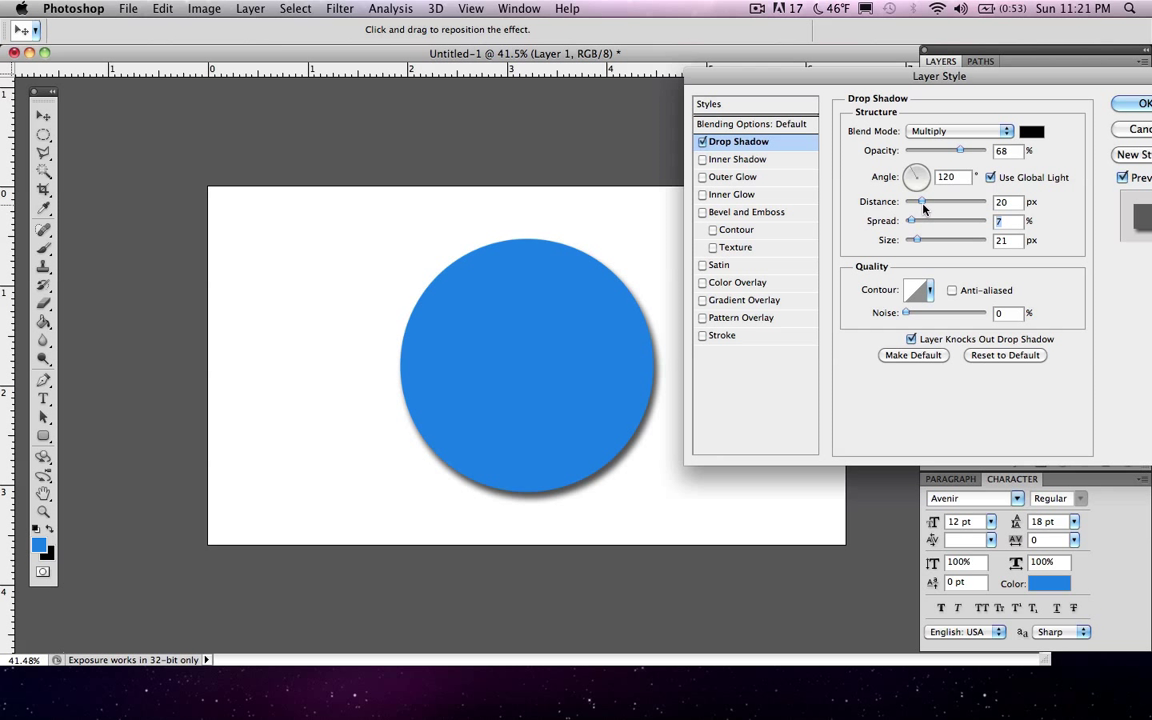
# Try larger and sharper drop shadow settings, ending with a size of 38 px and a distance of 28 px.
pyautogui.moveTo(923, 205); pyautogui.dragTo(943, 208)
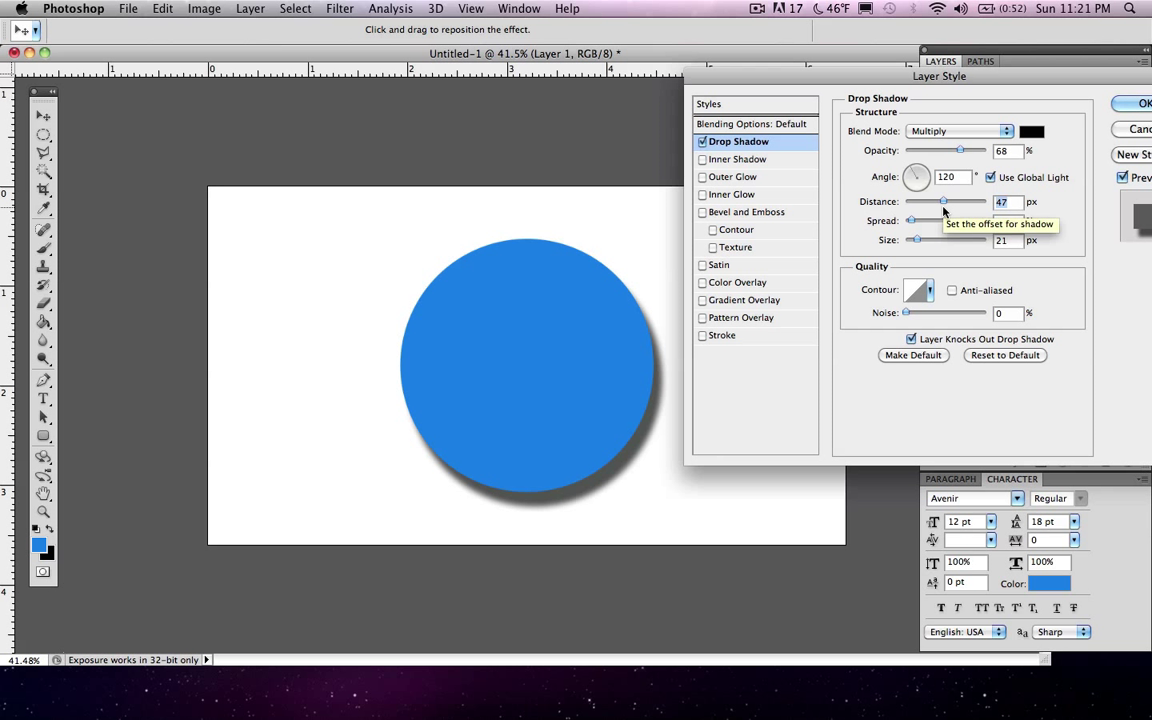
pyautogui.moveTo(914, 242); pyautogui.dragTo(878, 243)
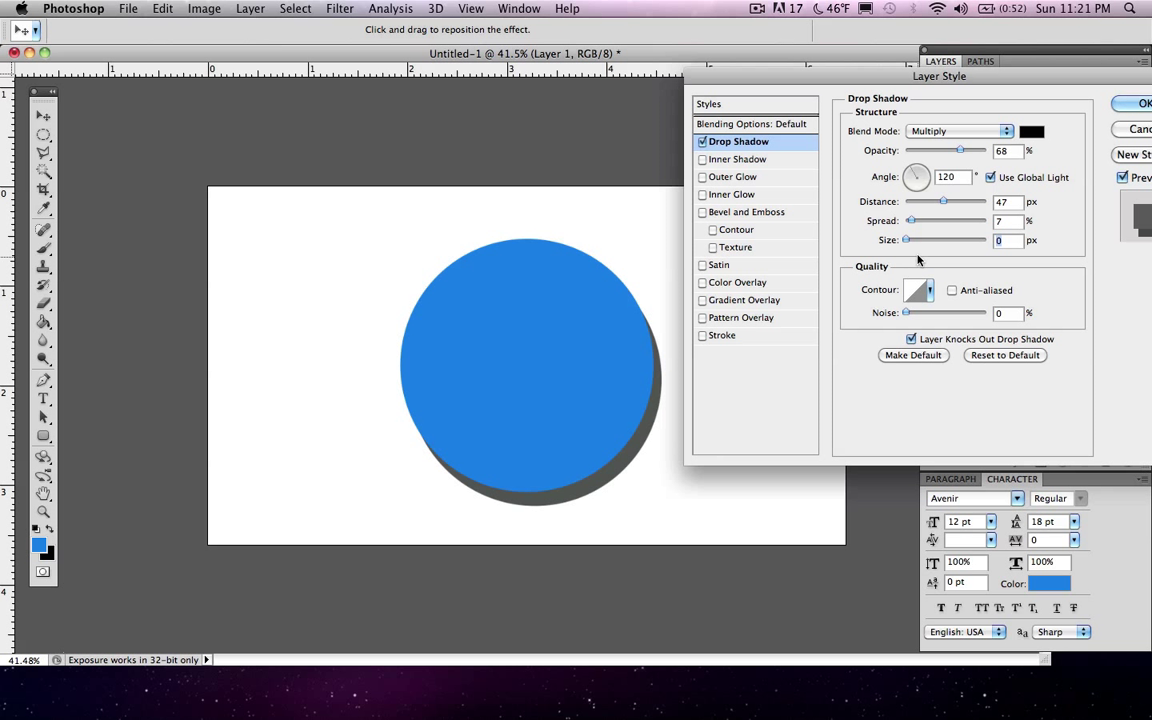
pyautogui.moveTo(906, 241); pyautogui.dragTo(923, 243)
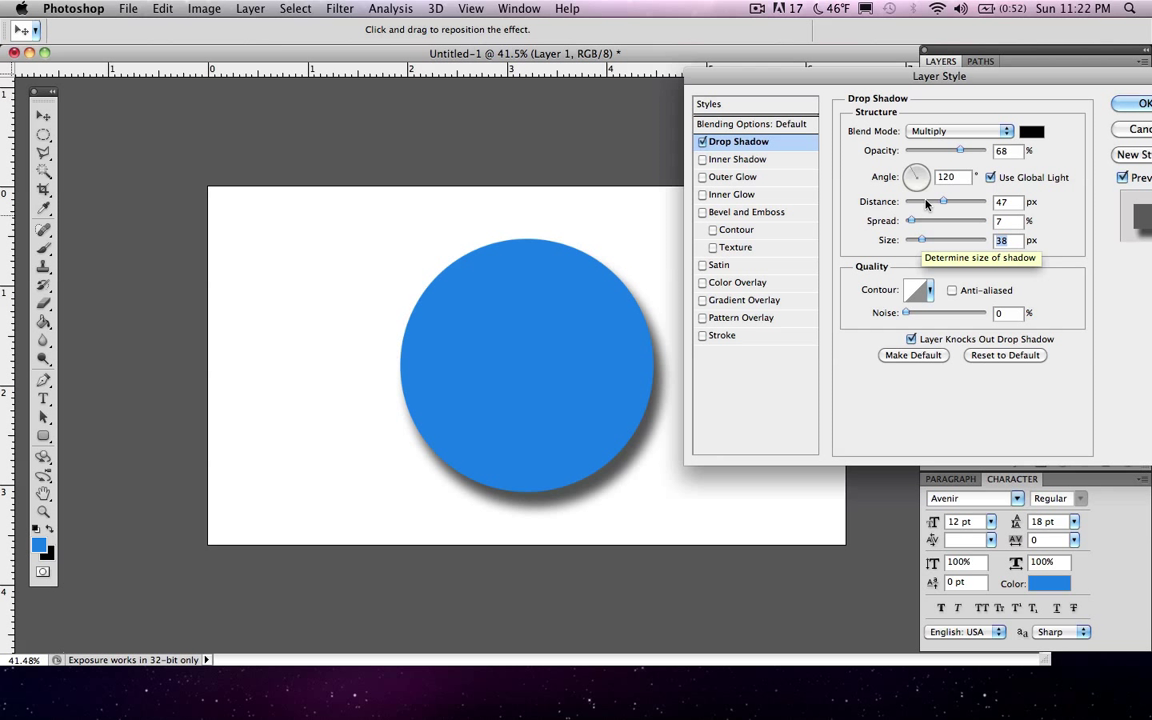
pyautogui.moveTo(944, 205); pyautogui.dragTo(929, 205)
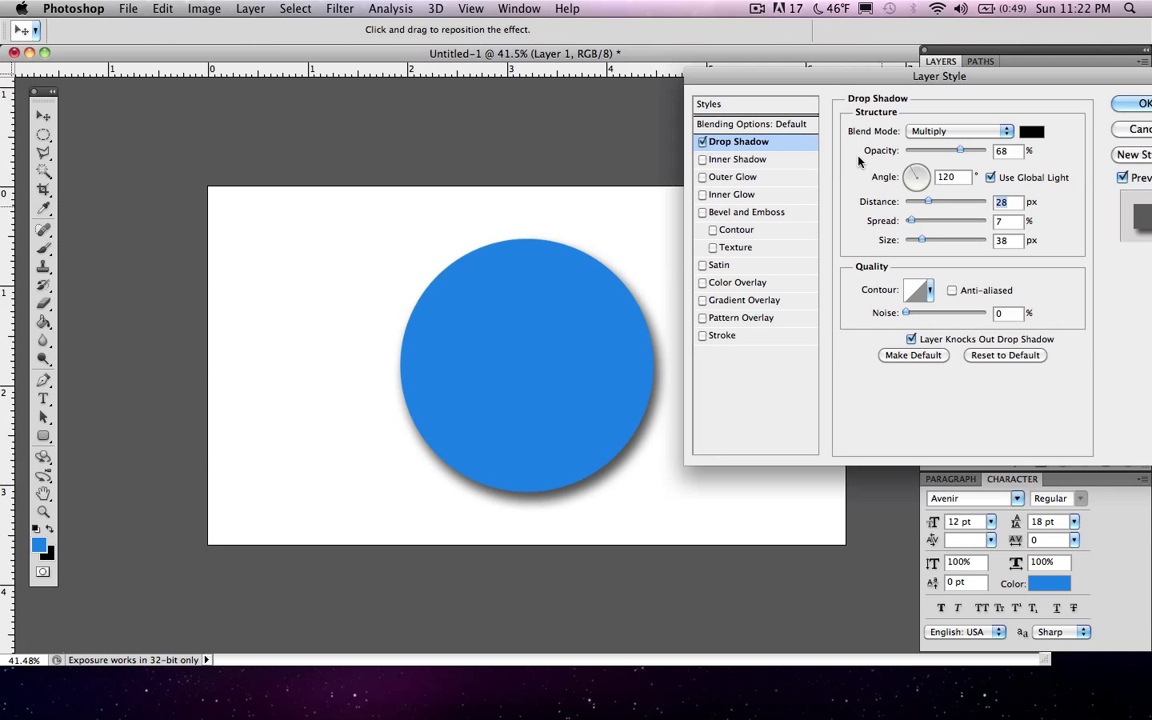
# Move the Layer Style dialog until its preview option is fully reachable, and toggle the preview to compare the circle with and without the shadow.
pyautogui.moveTo(748, 72); pyautogui.dragTo(674, 95)
pyautogui.moveTo(754, 104); pyautogui.dragTo(817, 81)
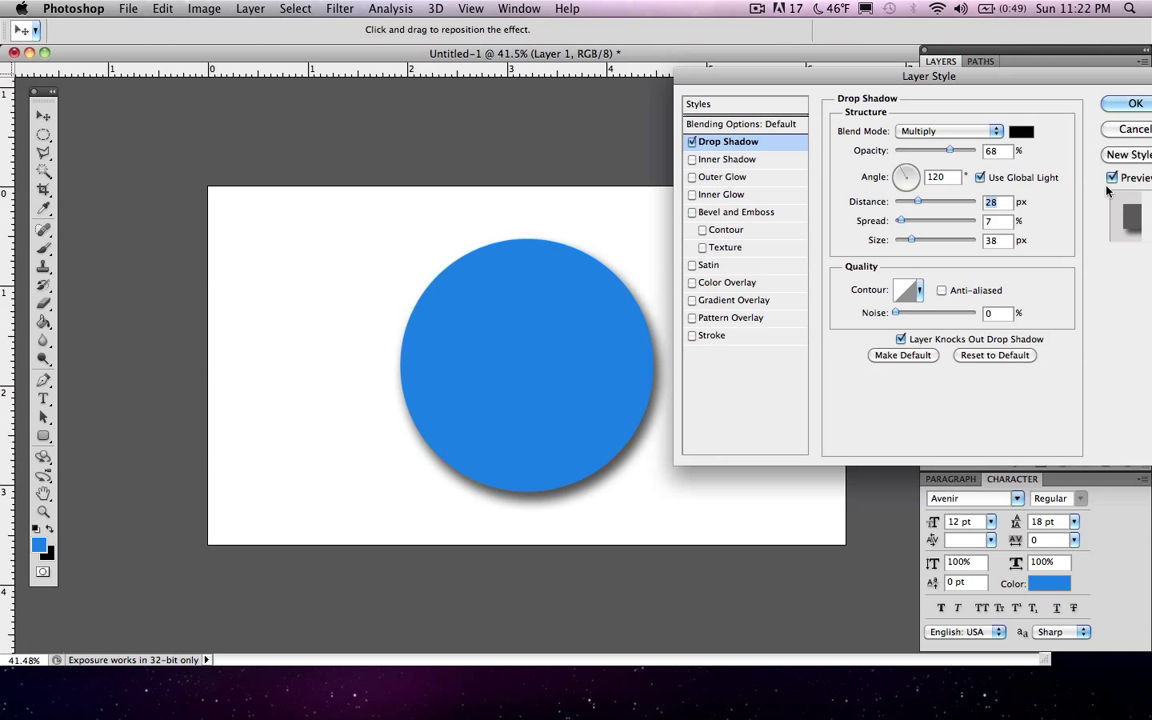
pyautogui.moveTo(1050, 90); pyautogui.dragTo(1015, 90)
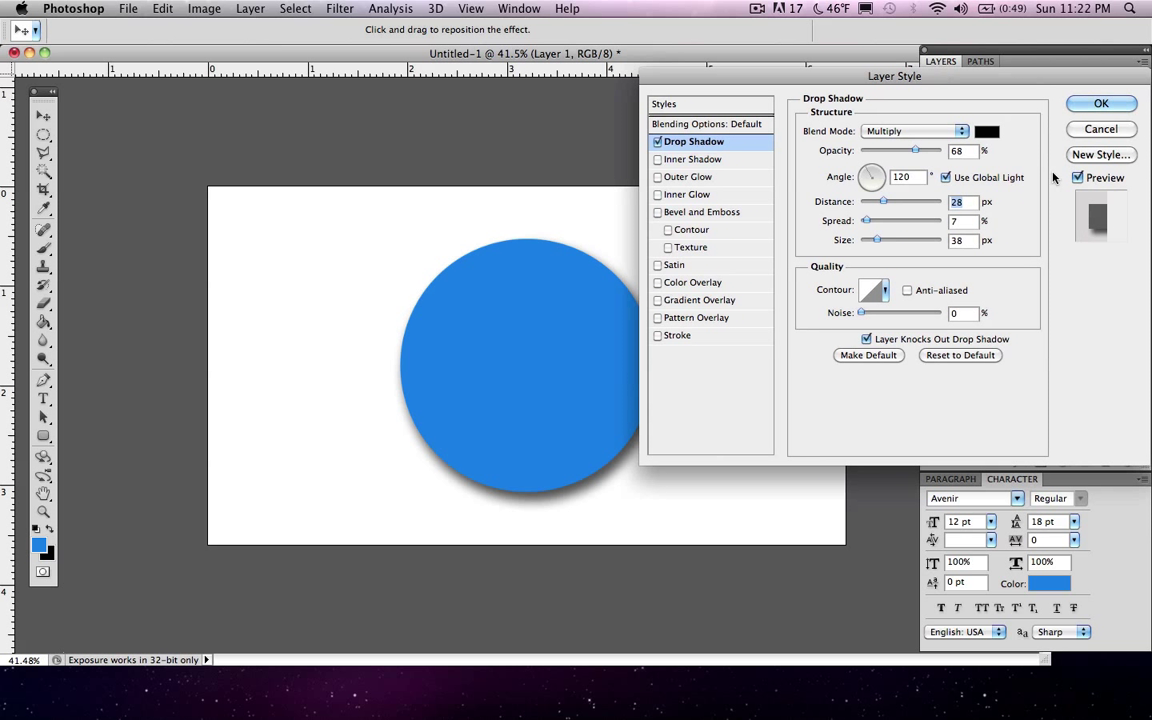
pyautogui.click(1078, 178)
pyautogui.click(1078, 178)
pyautogui.click(1078, 178)
pyautogui.click(1078, 178)
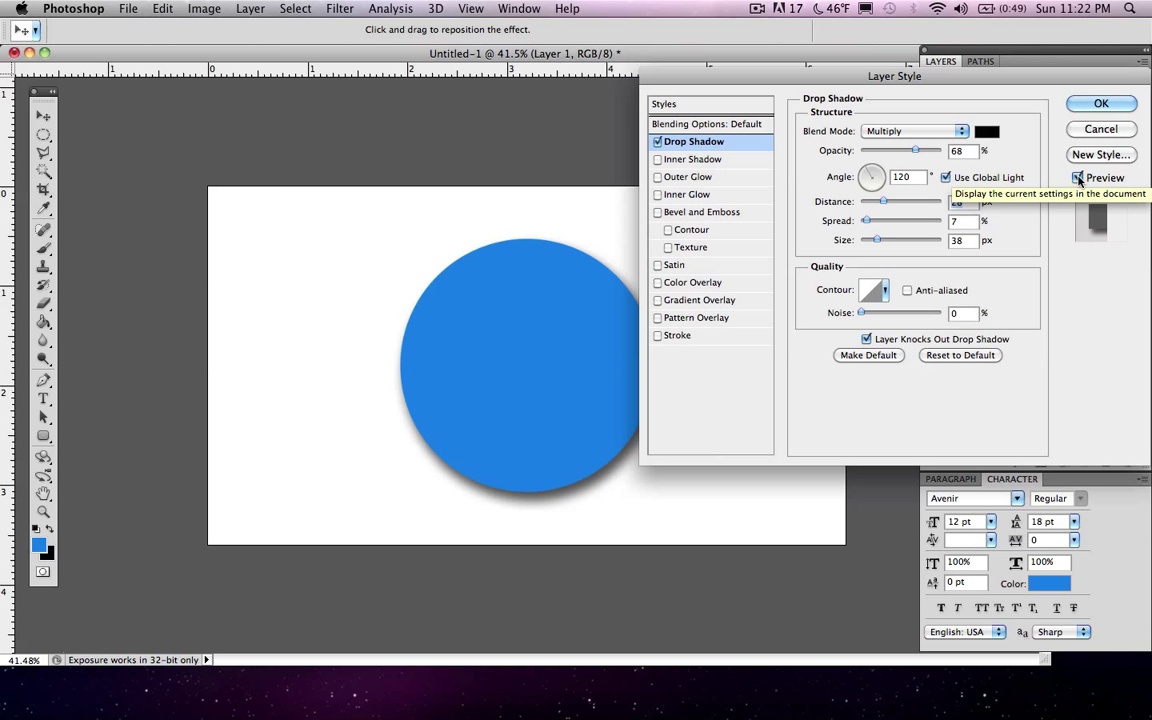
pyautogui.click(1078, 178)
pyautogui.click(1078, 178)
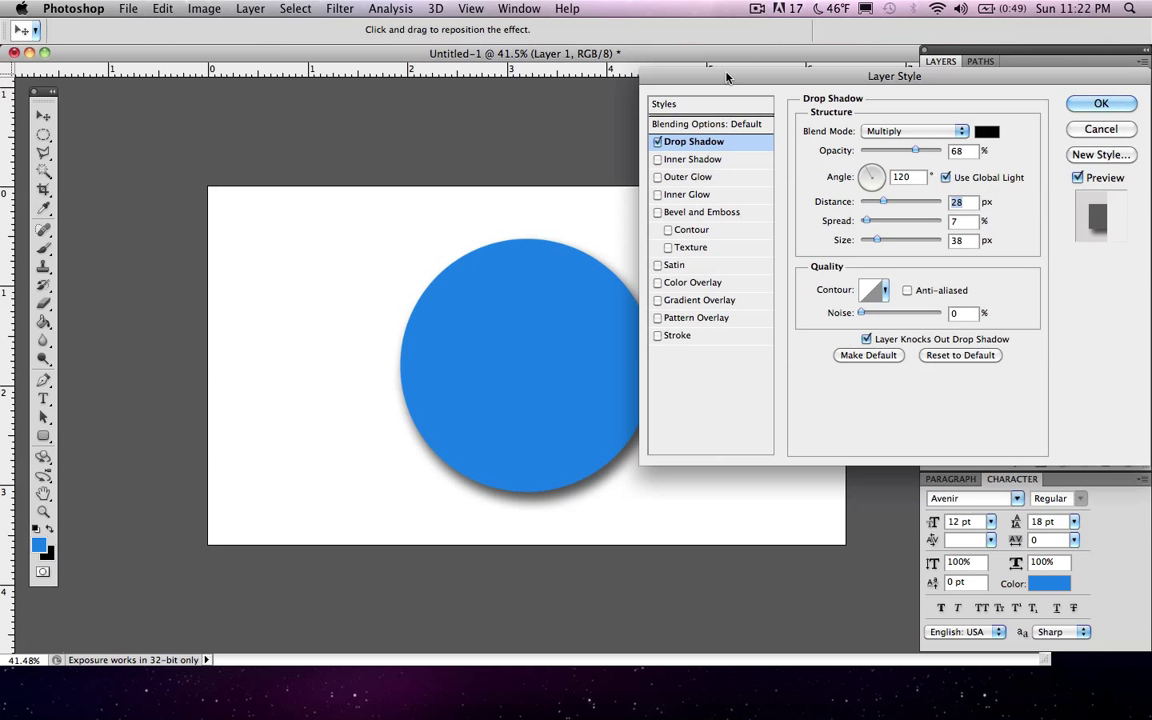
# Move the Layer Style dialog fully into view, apply the drop shadow to Layer 1 and deselect the layer.
pyautogui.moveTo(660, 76); pyautogui.dragTo(638, 105)
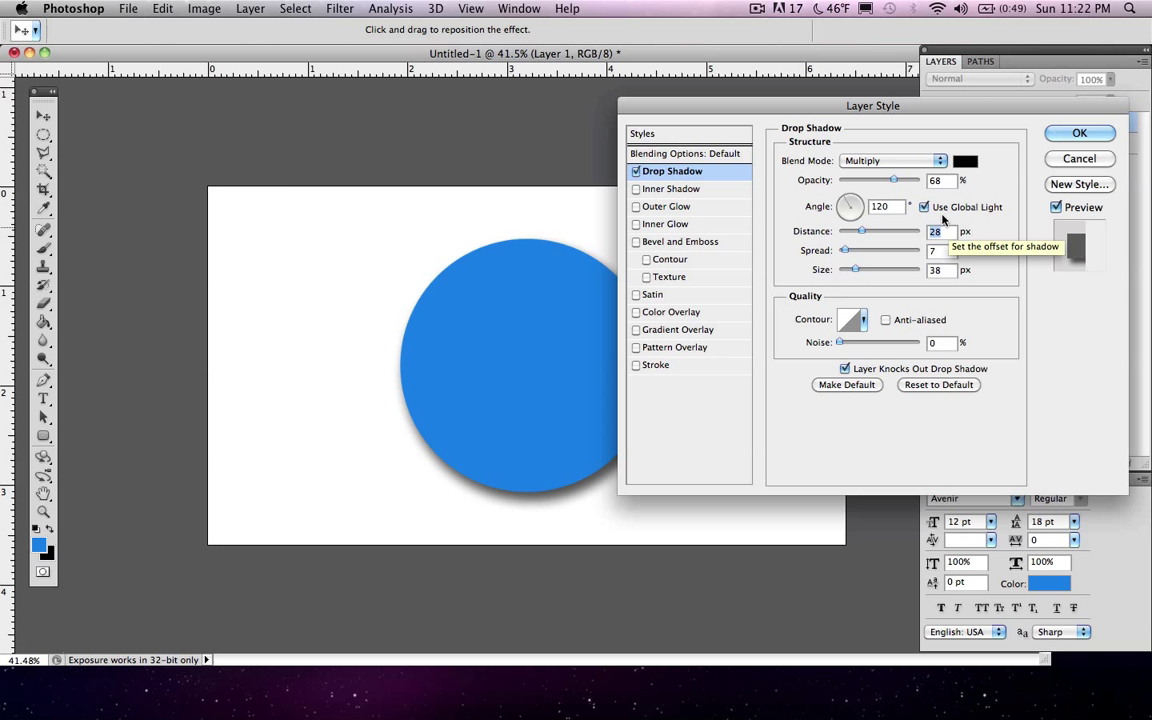
pyautogui.click(1080, 133)
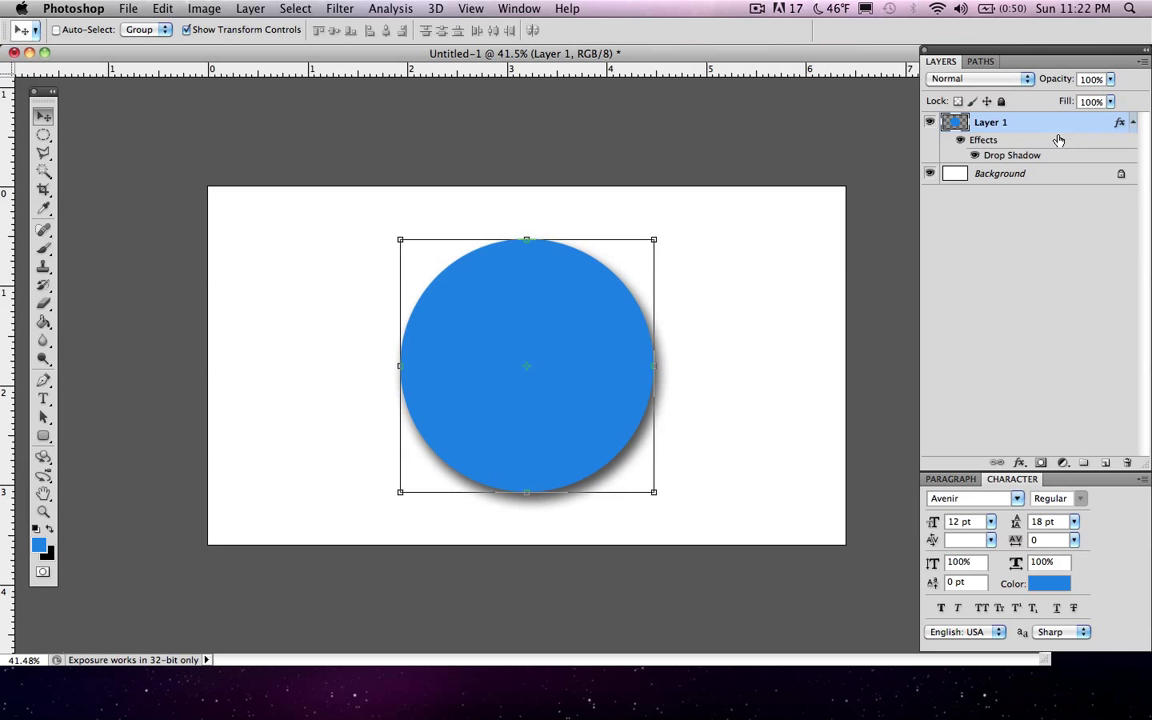
pyautogui.click(1033, 225)
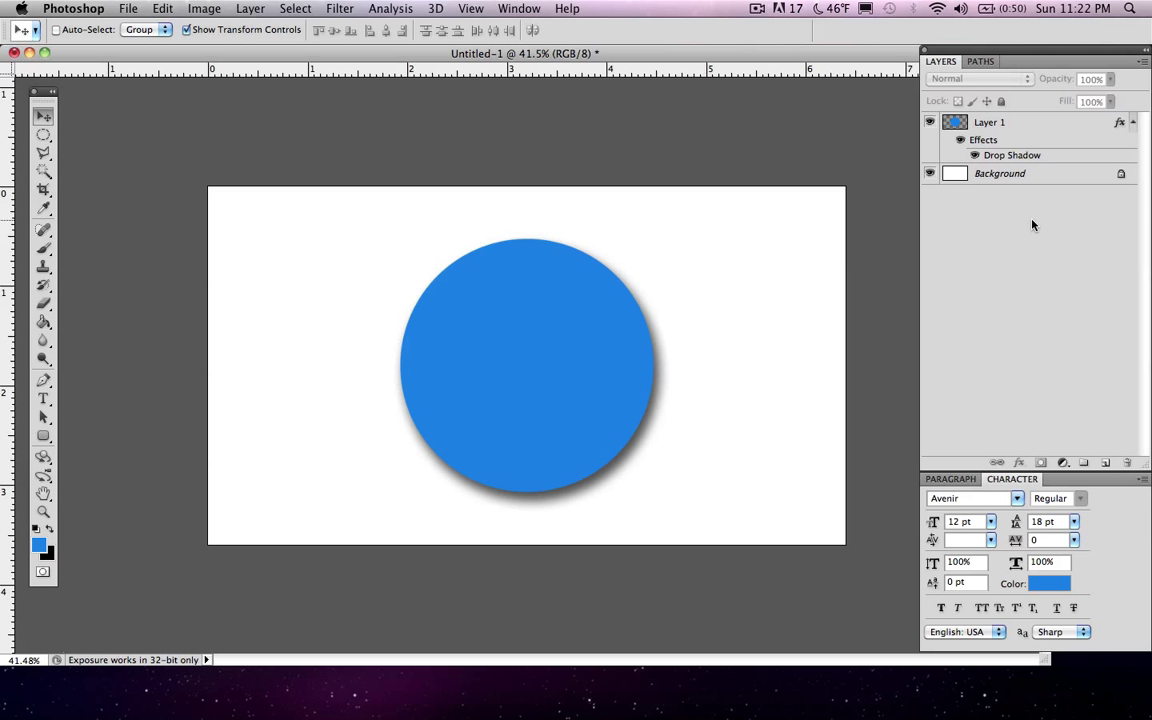
# Reopen the Blending Options for Layer 1, toggle the drop shadow off and on several times, and cancel the dialog.
pyautogui.click(1018, 123)
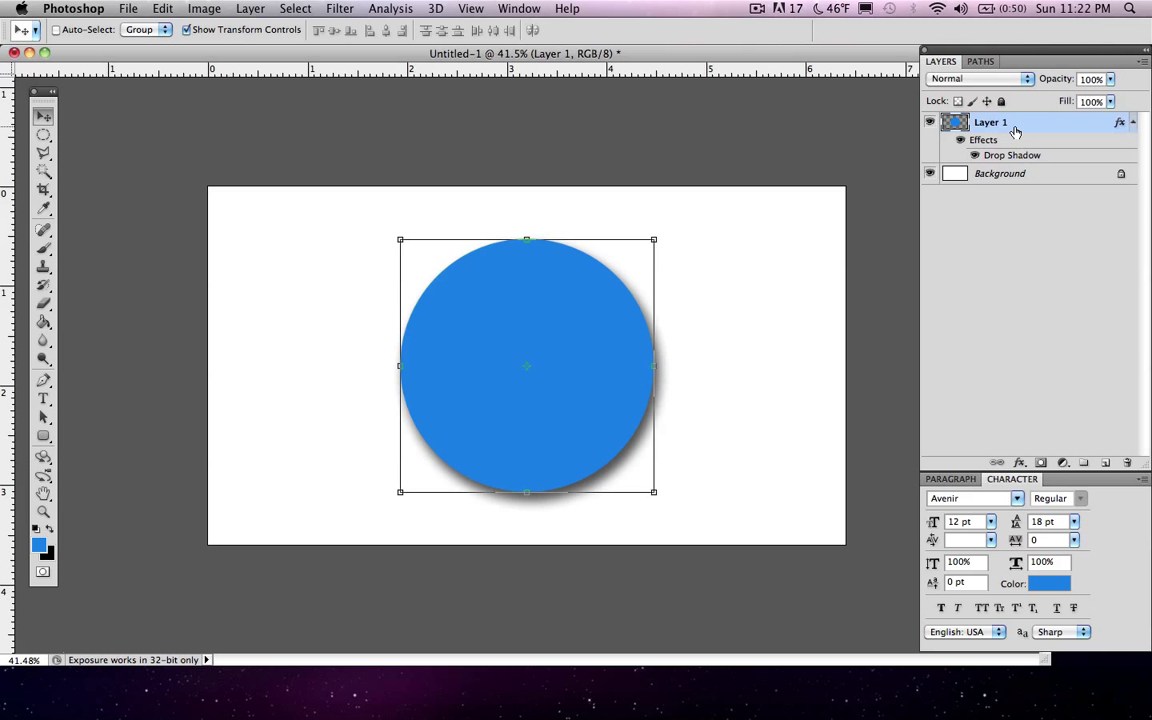
pyautogui.rightClick(1015, 124)
pyautogui.click(932, 149)
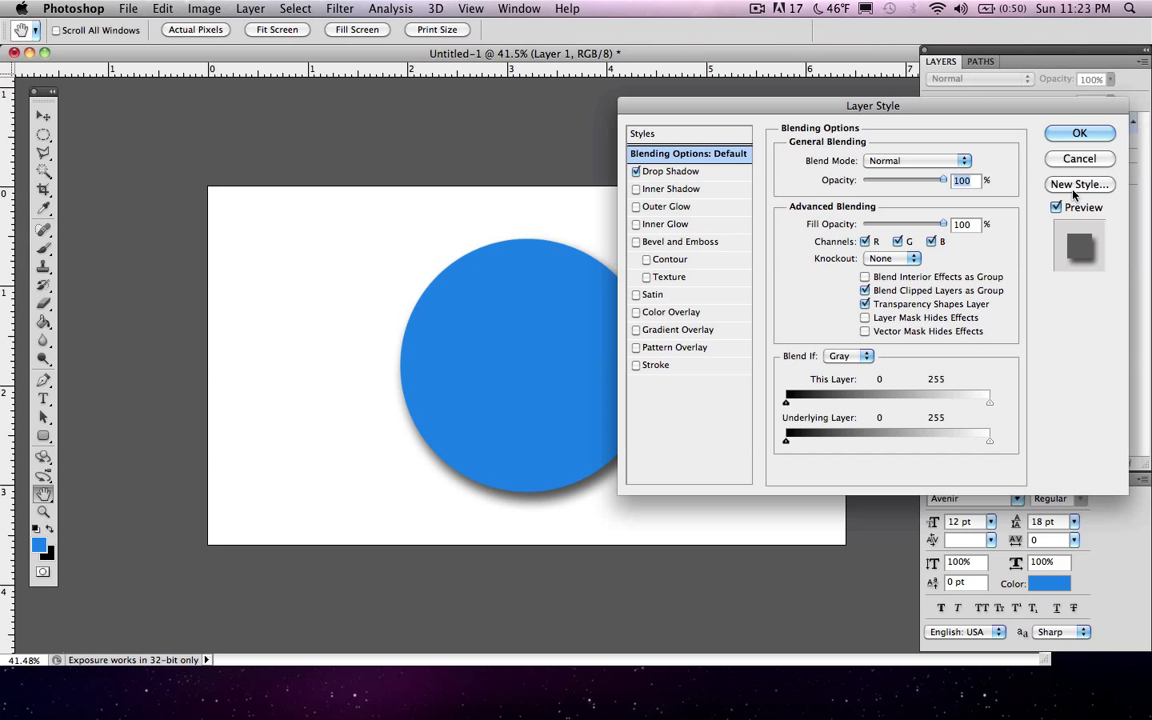
pyautogui.click(636, 172)
pyautogui.click(637, 172)
pyautogui.click(637, 172)
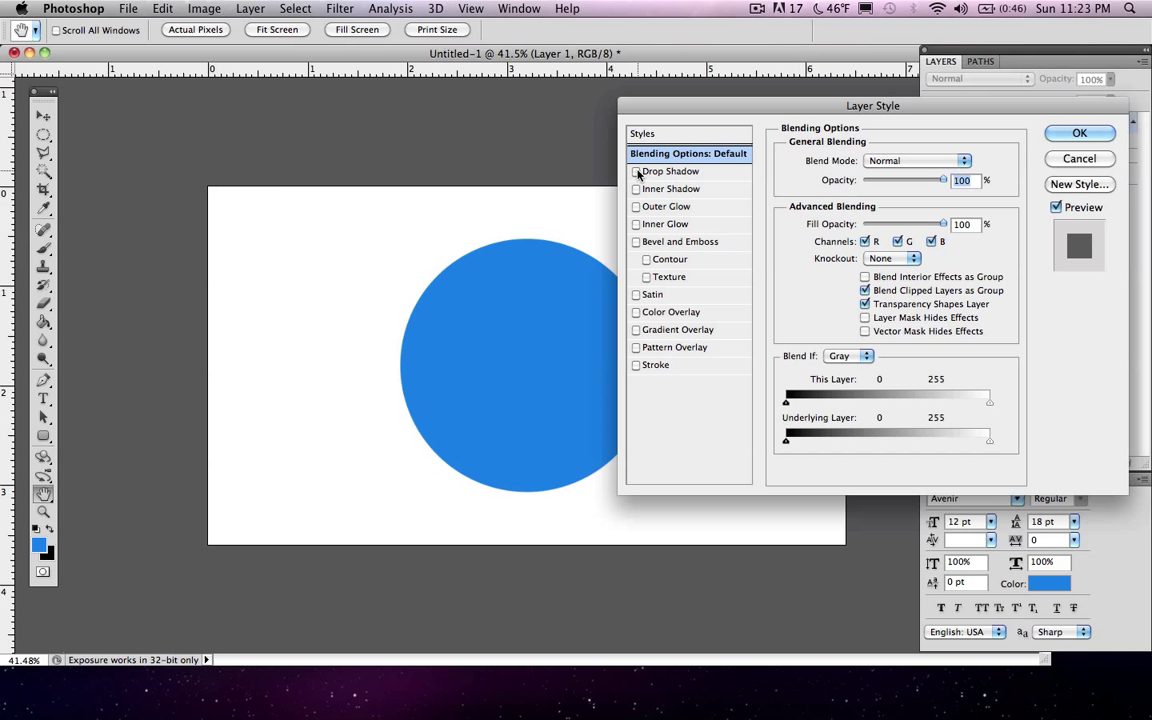
pyautogui.click(637, 172)
pyautogui.click(637, 172)
pyautogui.click(637, 172)
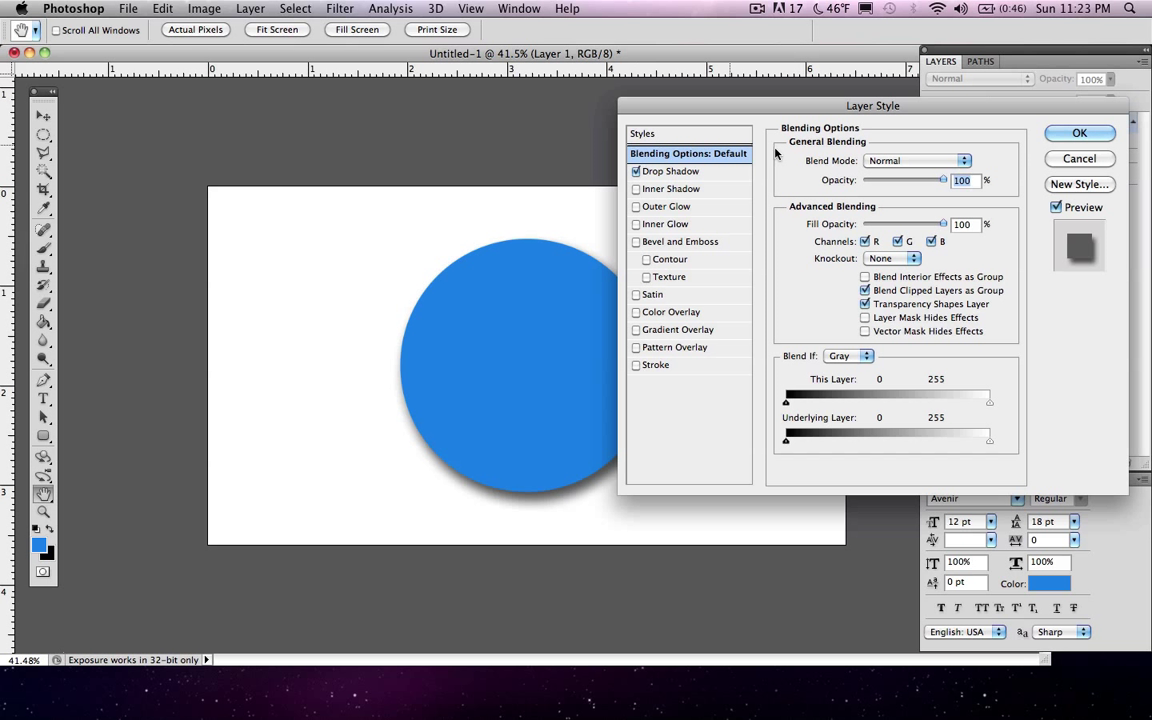
pyautogui.click(1078, 160)
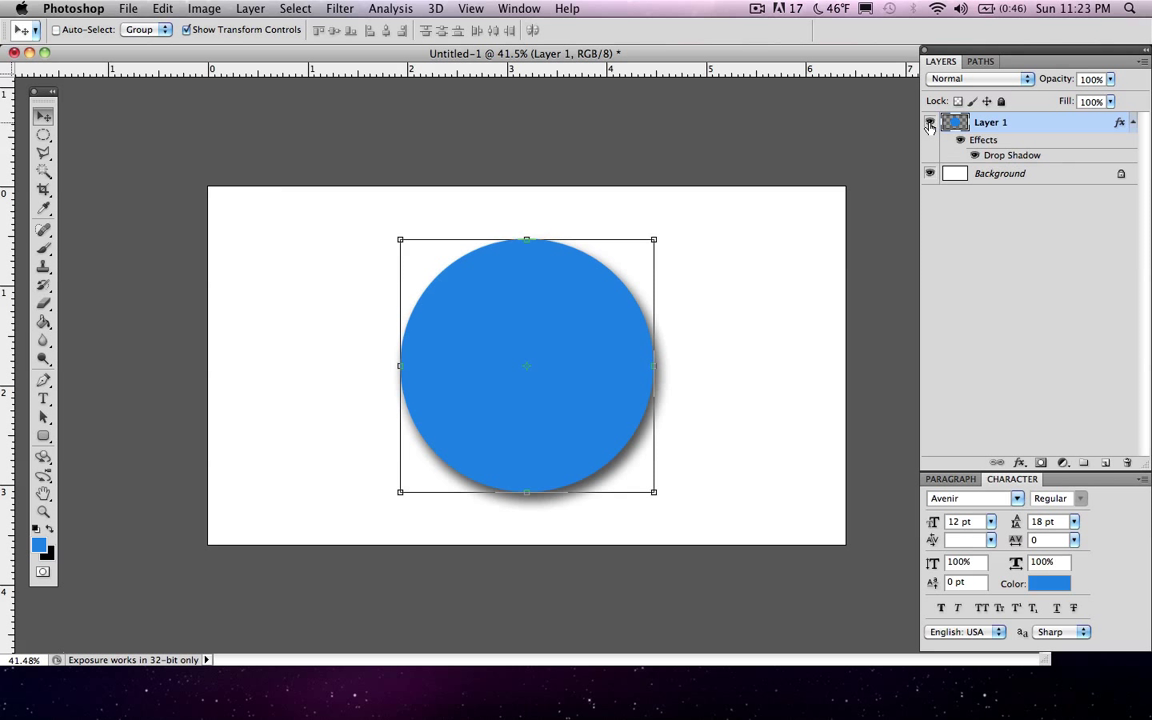
# Toggle the visibility of the Background layer to view the circle over transparency, leaving the layer shown.
pyautogui.click(930, 174)
pyautogui.click(930, 174)
pyautogui.click(930, 174)
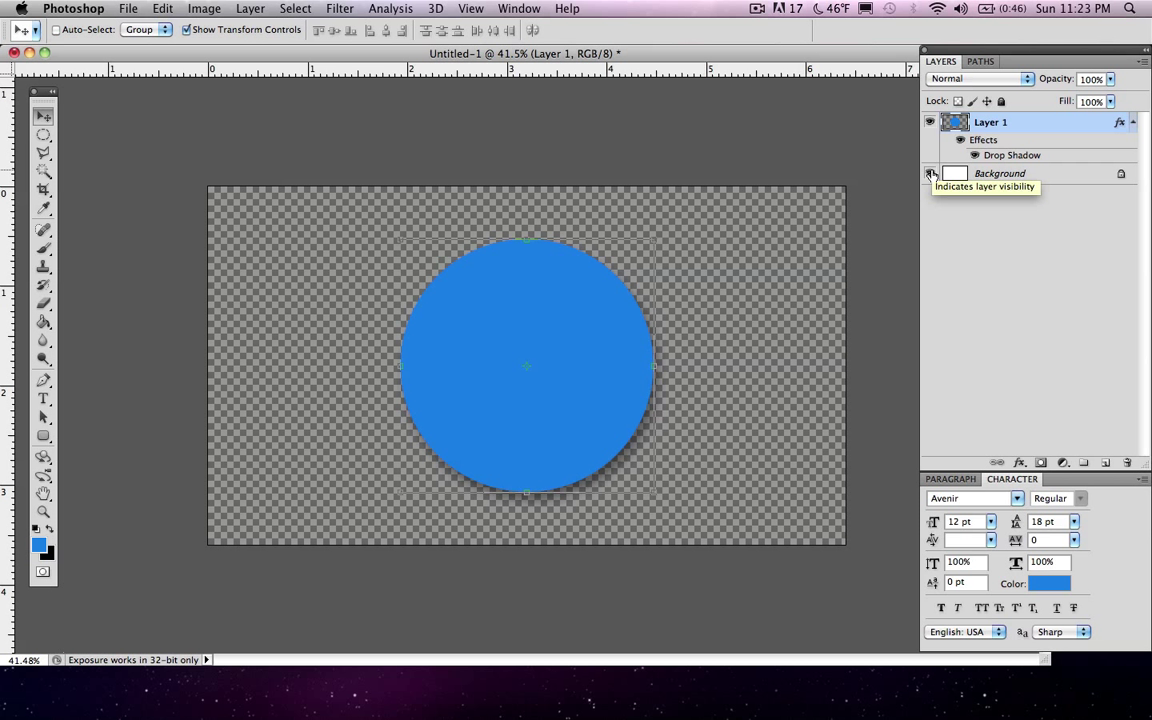
pyautogui.click(930, 174)
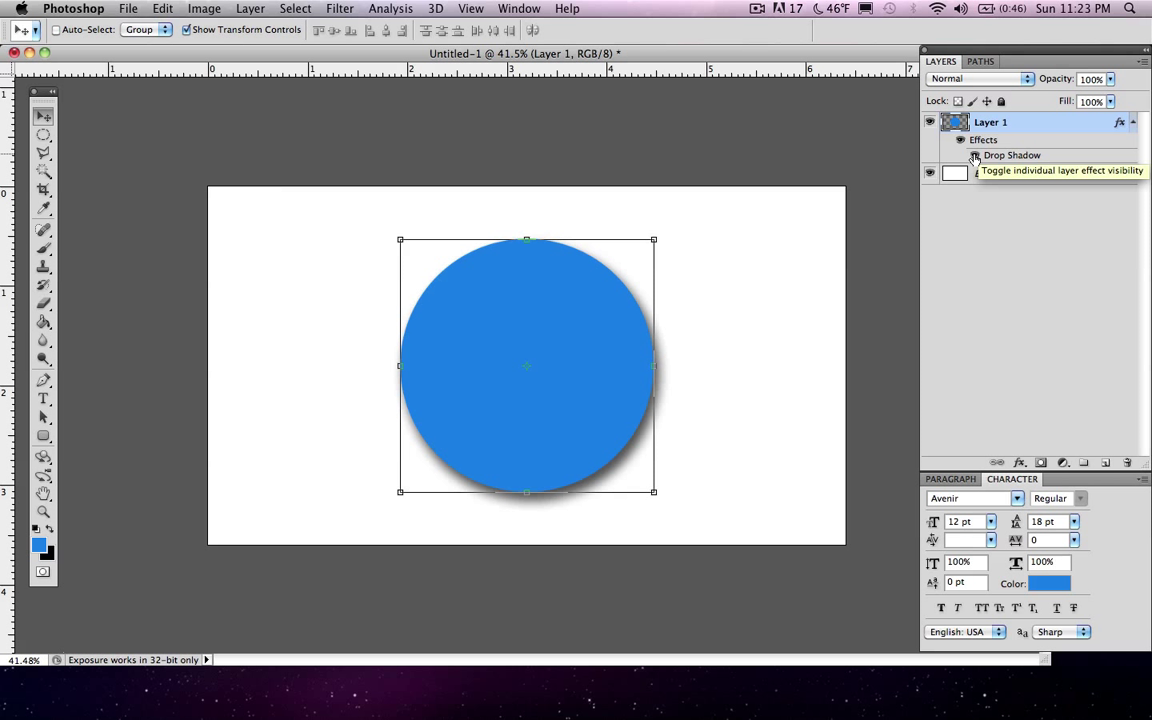
# Toggle the visibility of Layer 1's Drop Shadow effect several times and leave it shown.
pyautogui.click(975, 157)
pyautogui.click(975, 157)
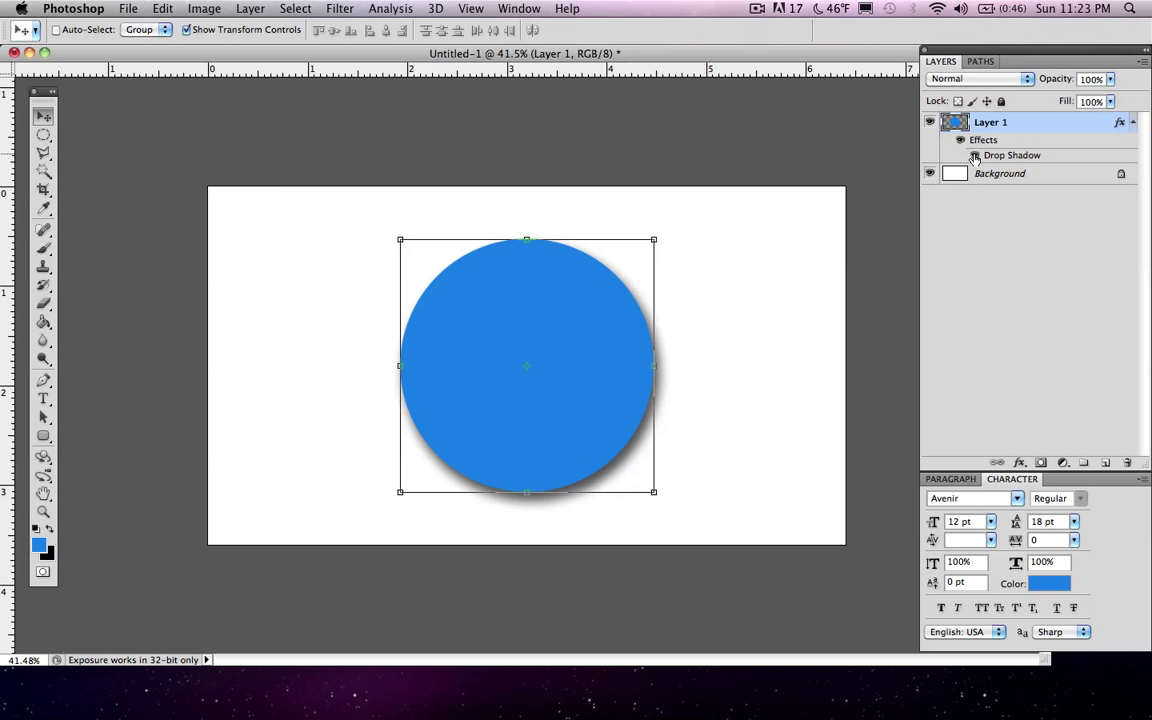
pyautogui.click(975, 157)
pyautogui.click(975, 157)
pyautogui.click(975, 157)
pyautogui.click(975, 157)
# Toggle the visibility of all effects on Layer 1, leave them shown, and deselect the layer.
pyautogui.click(960, 141)
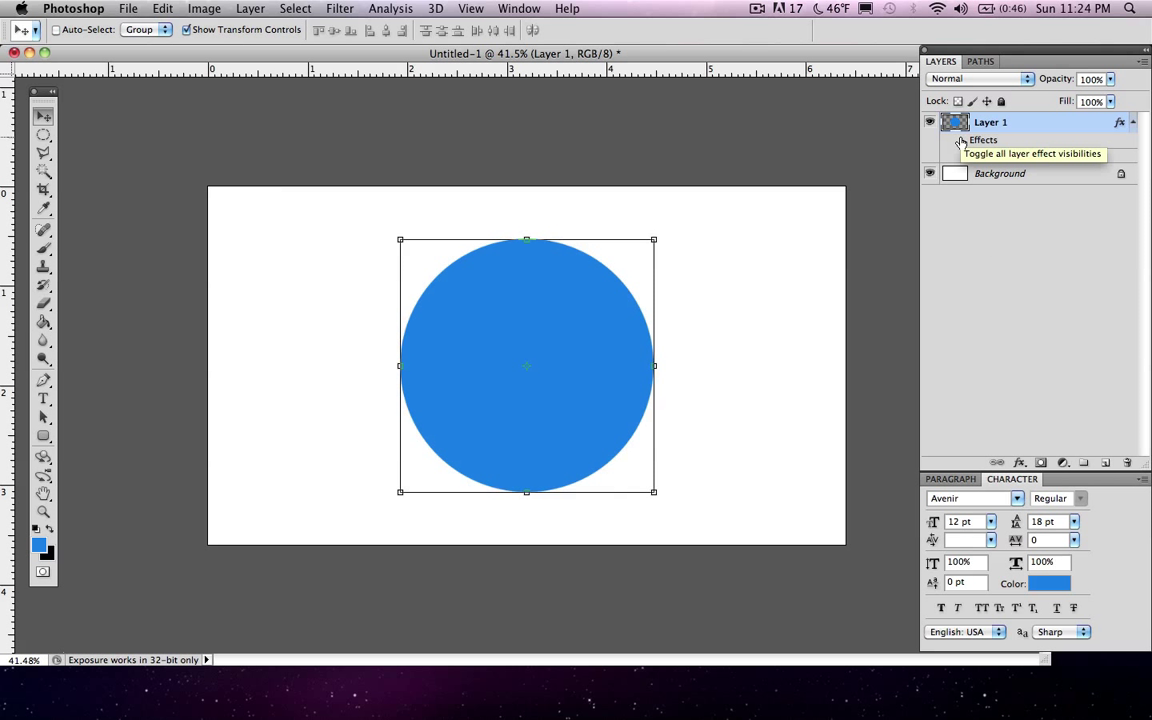
pyautogui.click(960, 142)
pyautogui.click(960, 142)
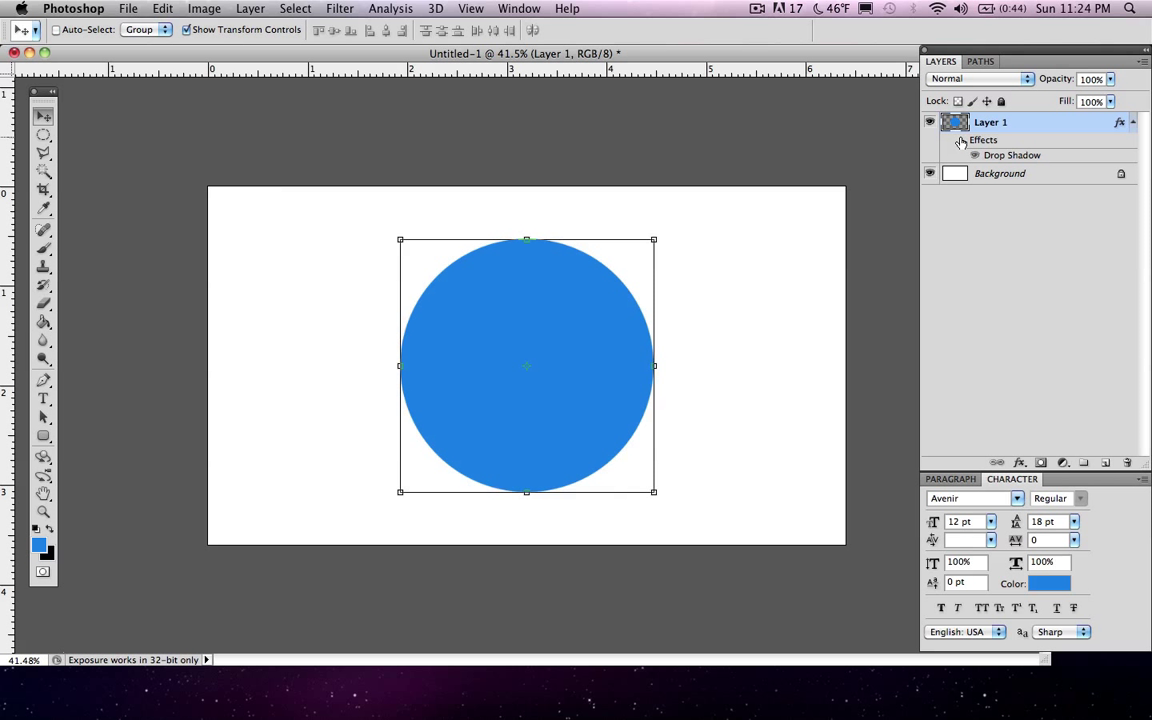
pyautogui.click(960, 142)
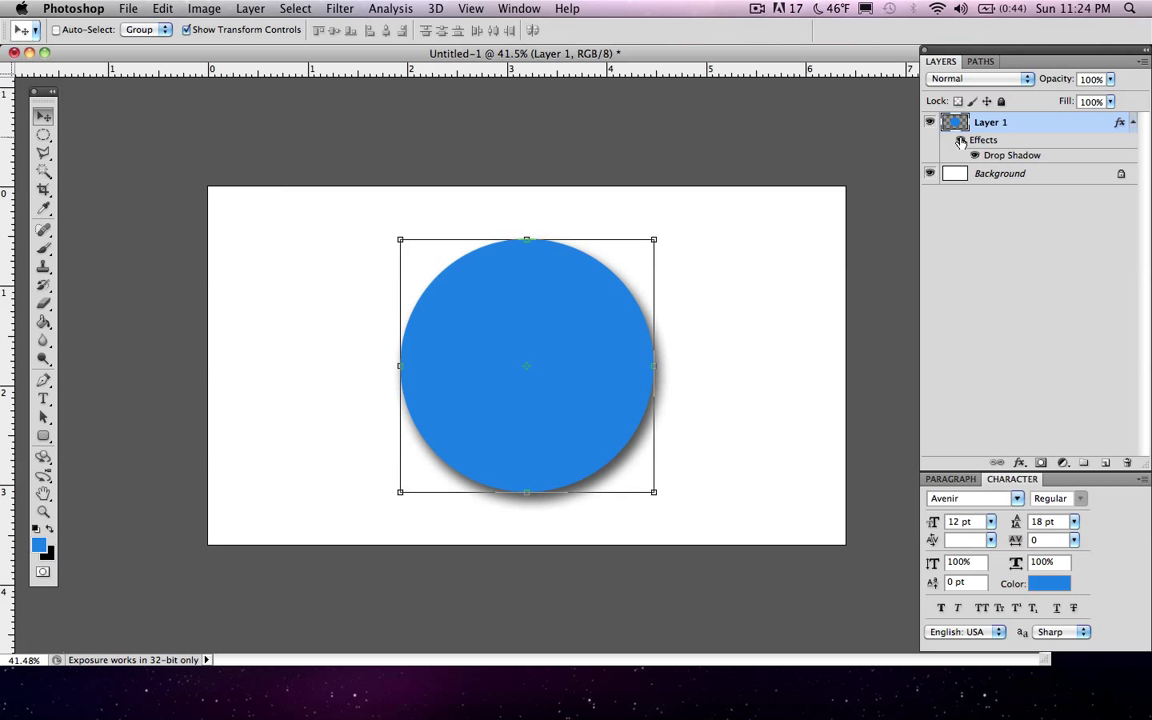
pyautogui.click(975, 227)
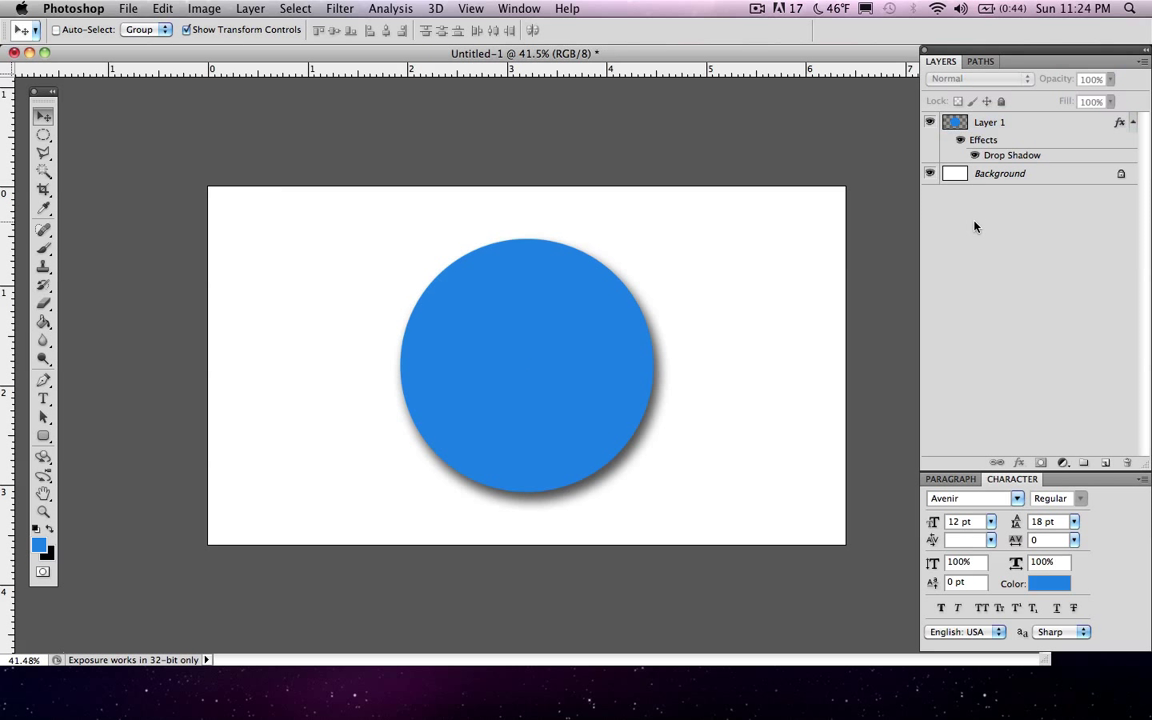